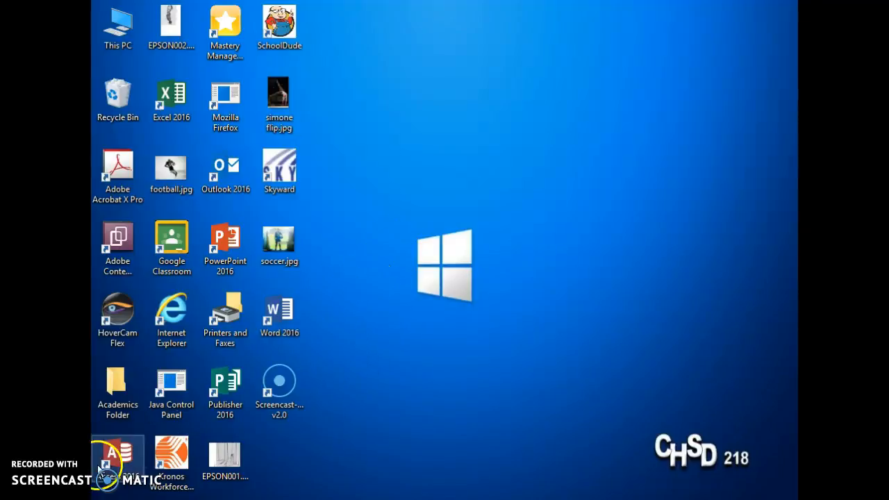
# - Open the Windows Start menu from the taskbar
pyautogui.click(103, 499)
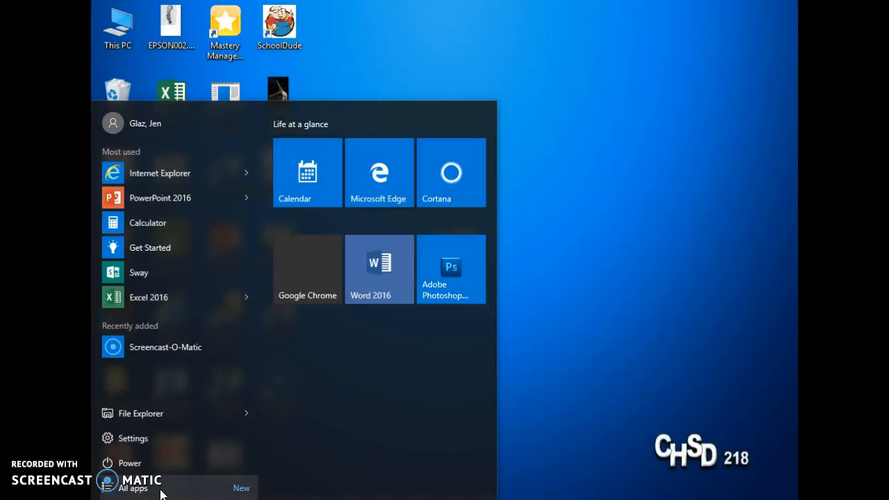
# - Launch Adobe Photoshop CS5.1 from the Adobe Design Premium CS5.5 folder in All apps
pyautogui.click(158, 489)
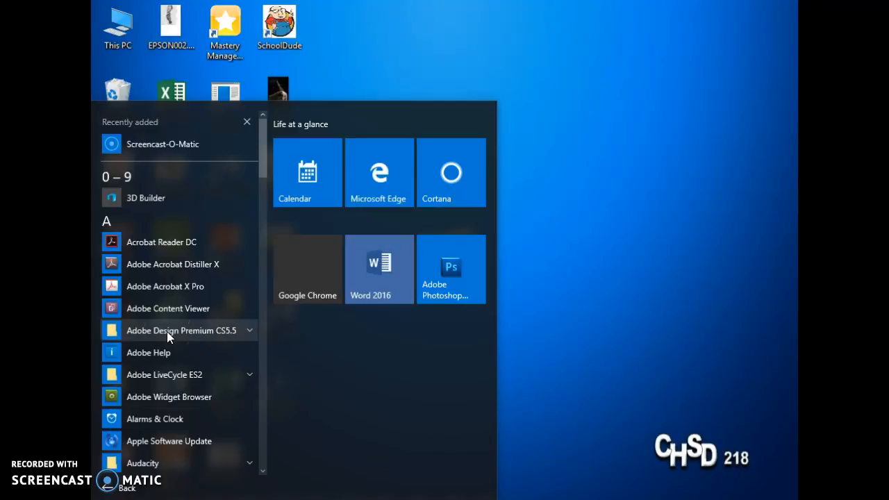
pyautogui.click(248, 329)
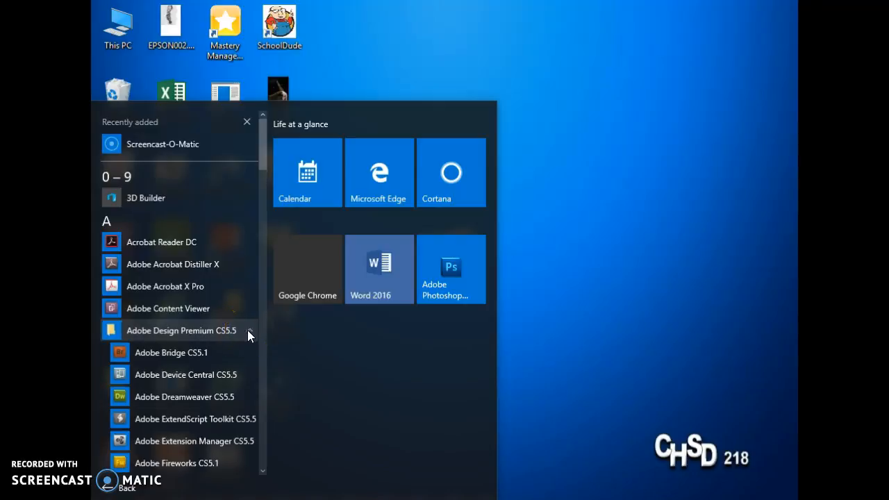
pyautogui.scroll(-2, 209, 424)
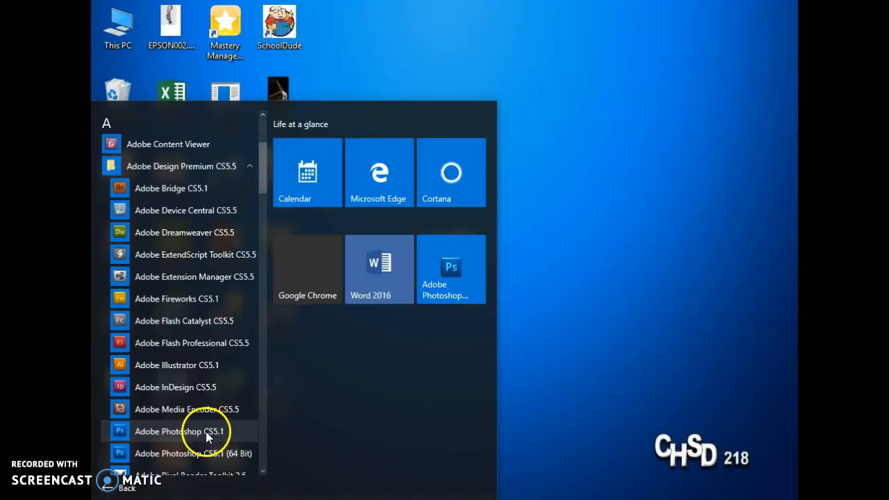
pyautogui.scroll(-2, 207, 427)
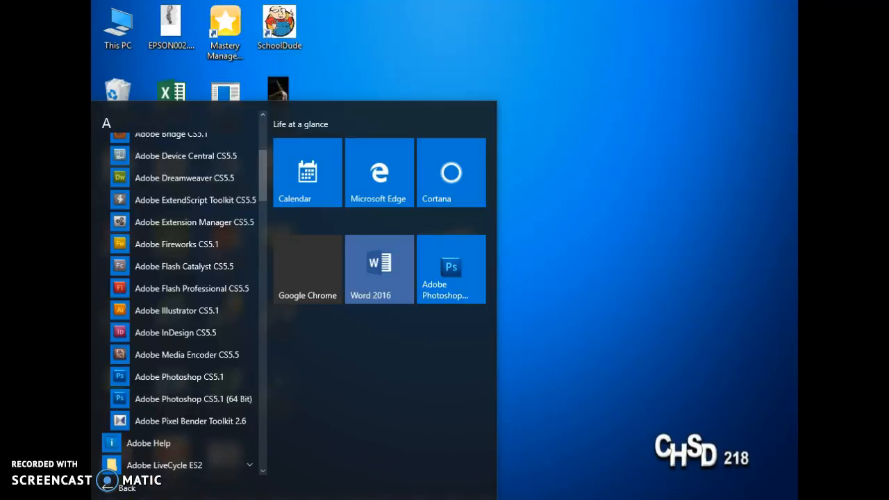
pyautogui.click(106, 499)
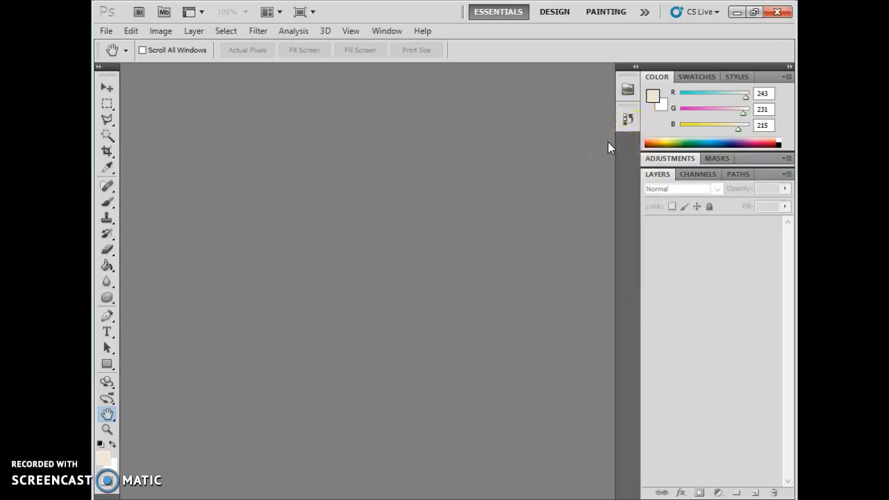
# - Reset the workspace to Essentials, expand the Layers panel, then minimize Photoshop
pyautogui.click(381, 31)
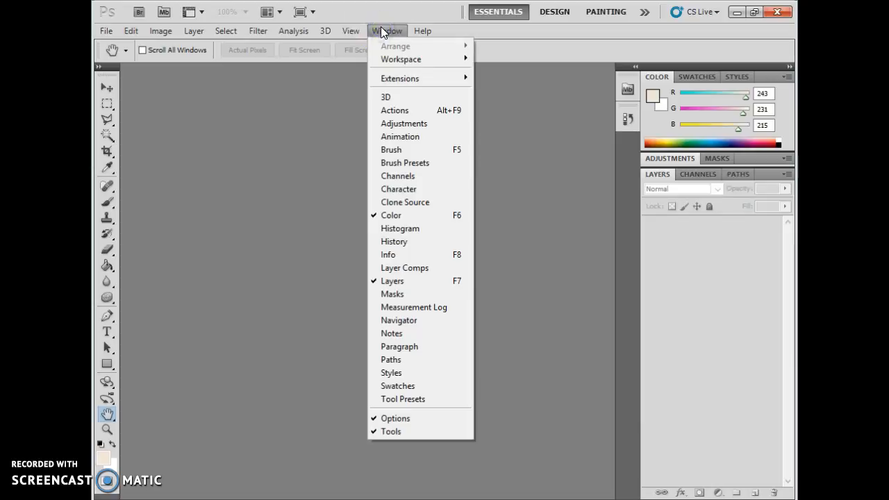
pyautogui.moveTo(395, 60)
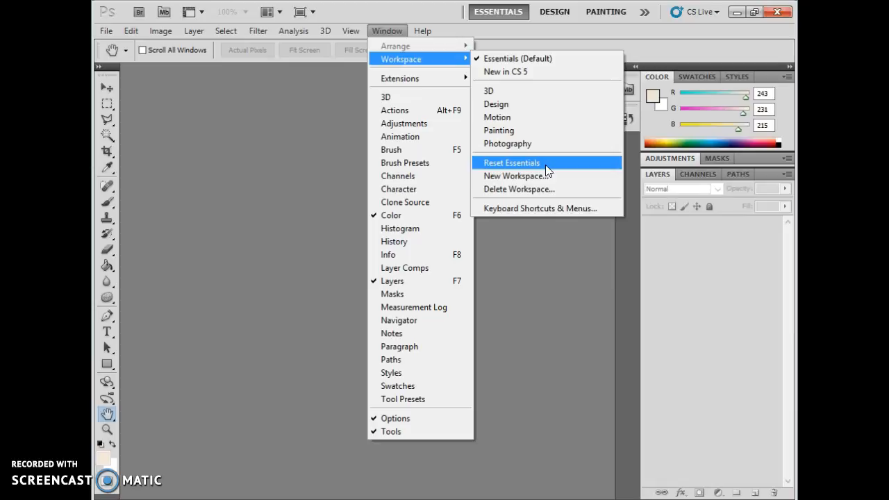
pyautogui.click(545, 165)
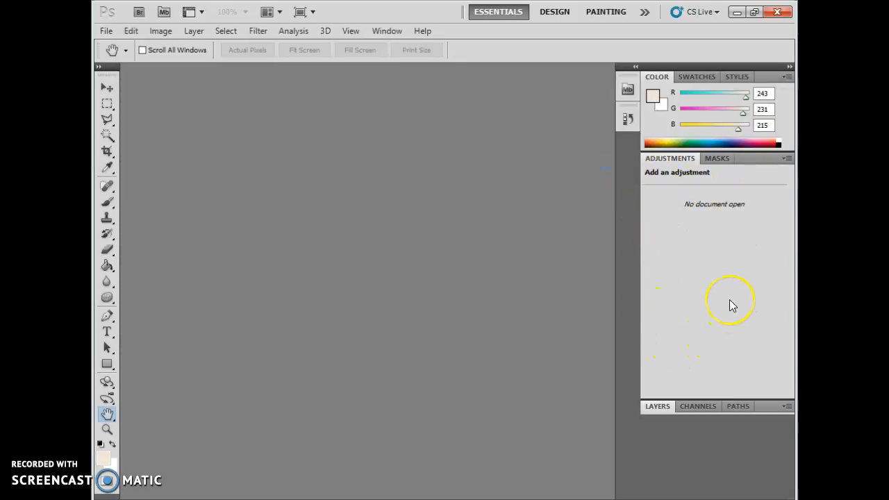
pyautogui.click(648, 407)
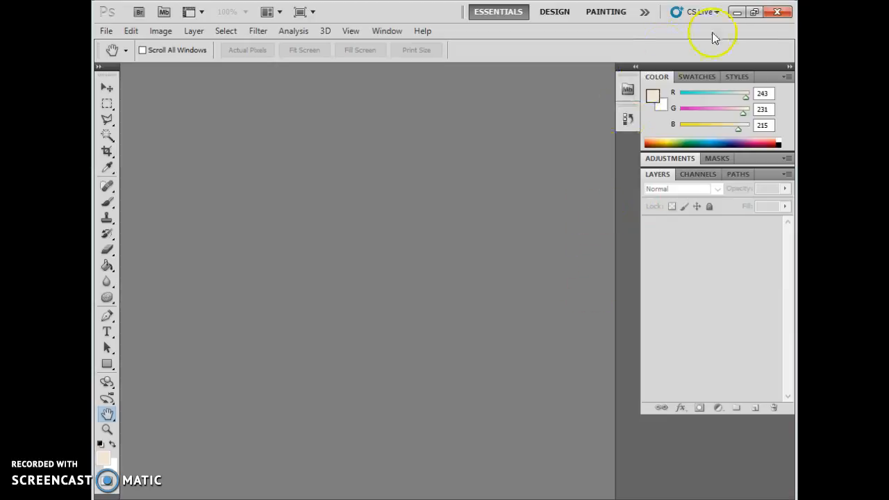
pyautogui.click(737, 12)
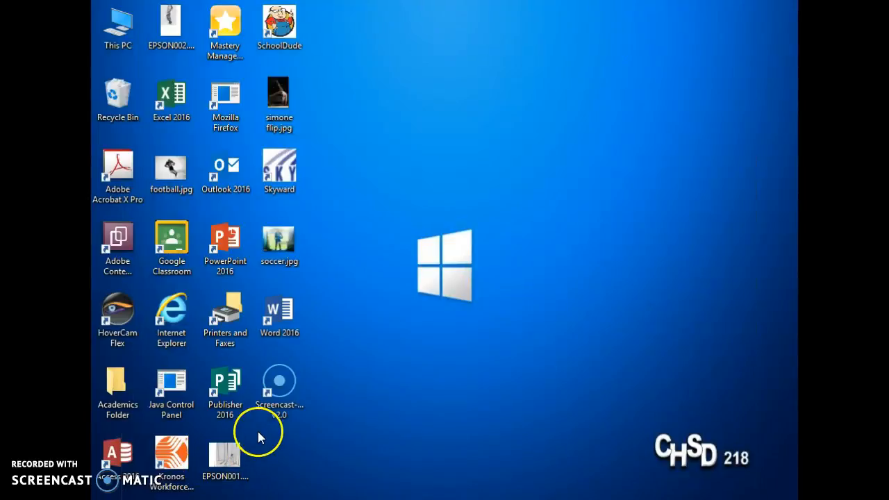
# - Open the desktop's EPSON001.JPG with Adobe Photoshop CS5.1 through Open with
pyautogui.click(216, 473)
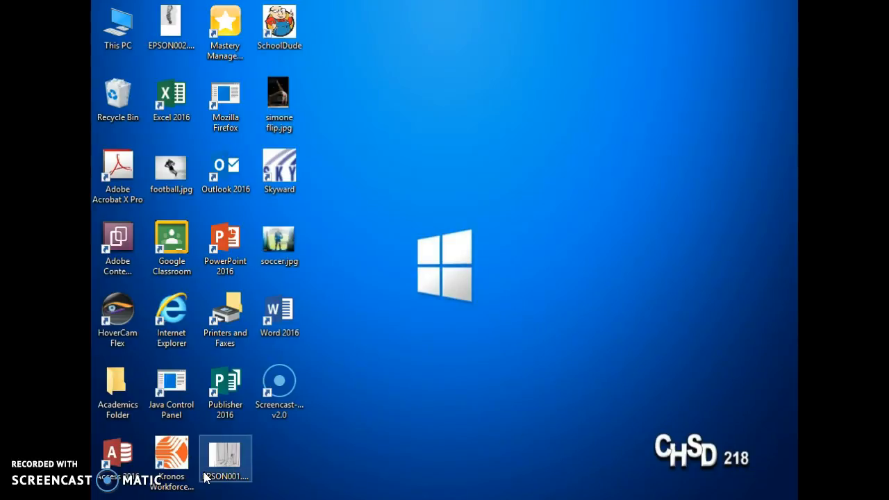
pyautogui.rightClick(205, 476)
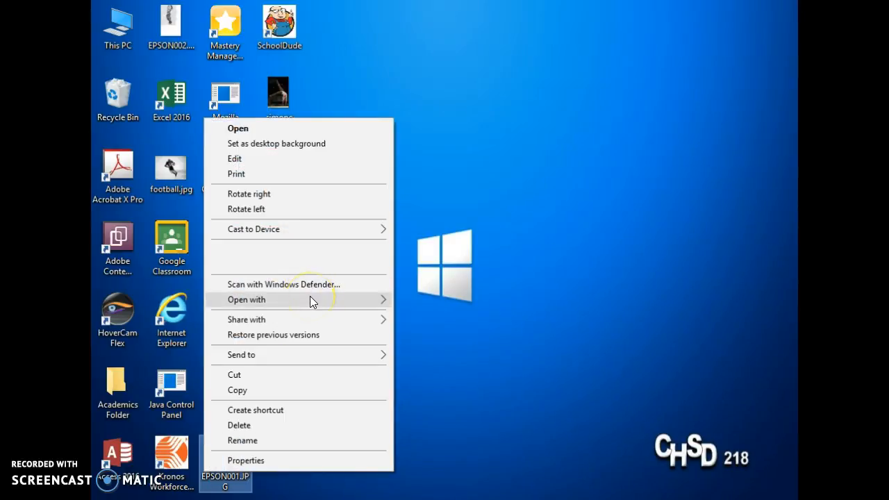
pyautogui.moveTo(310, 298)
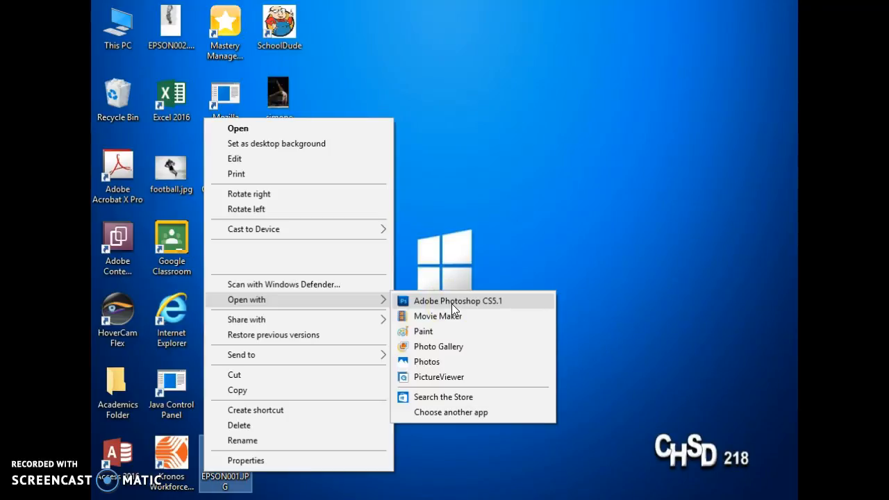
pyautogui.click(453, 301)
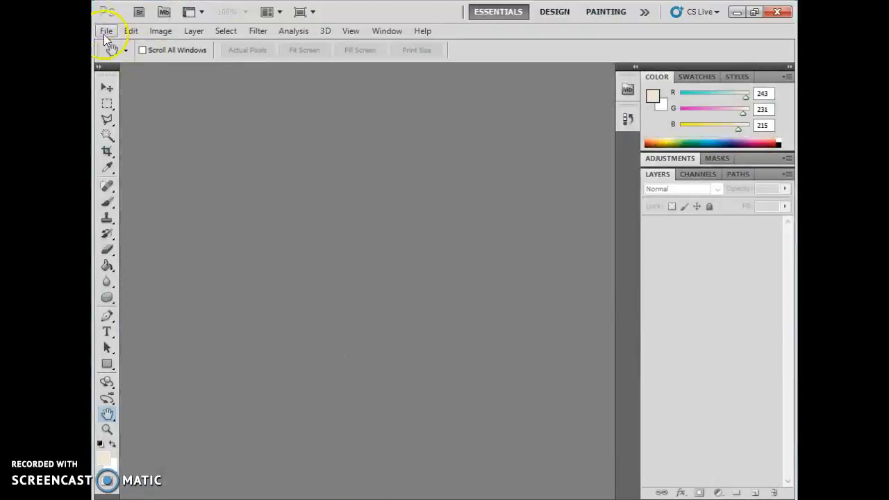
# - Load EPSON001.JPG from the Desktop folder through File > Open
pyautogui.click(106, 31)
pyautogui.click(122, 59)
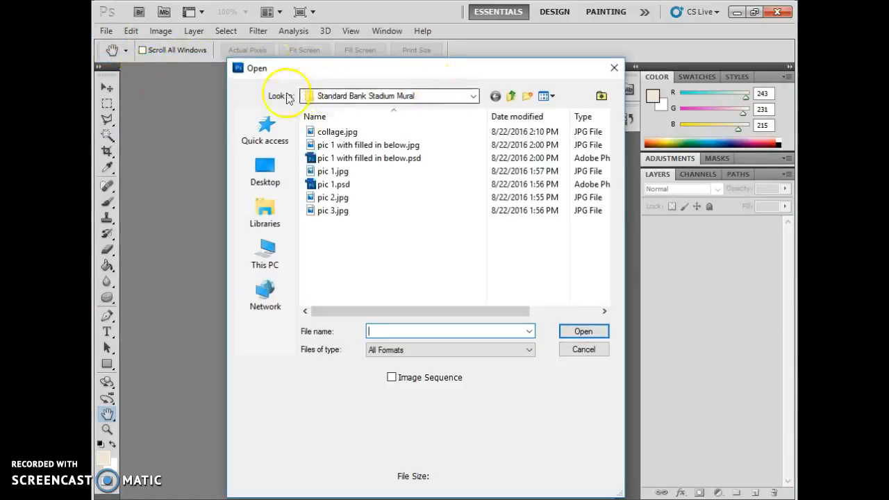
pyautogui.click(255, 178)
pyautogui.click(474, 97)
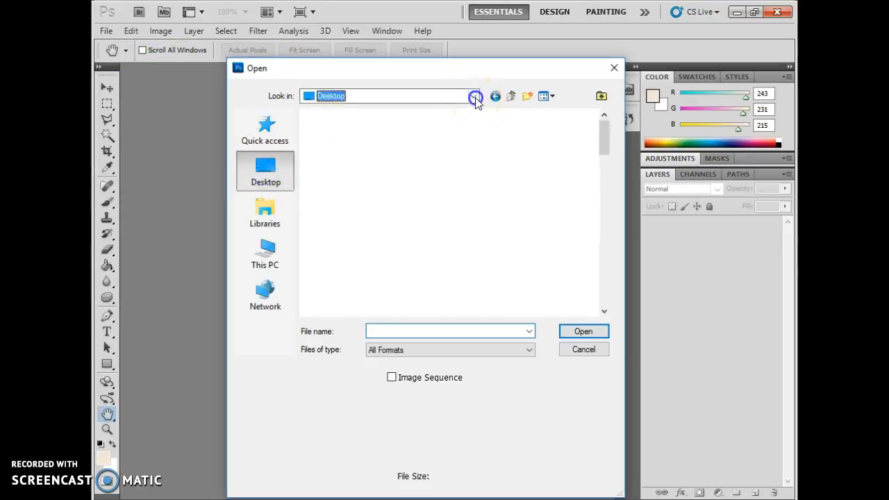
pyautogui.click(368, 123)
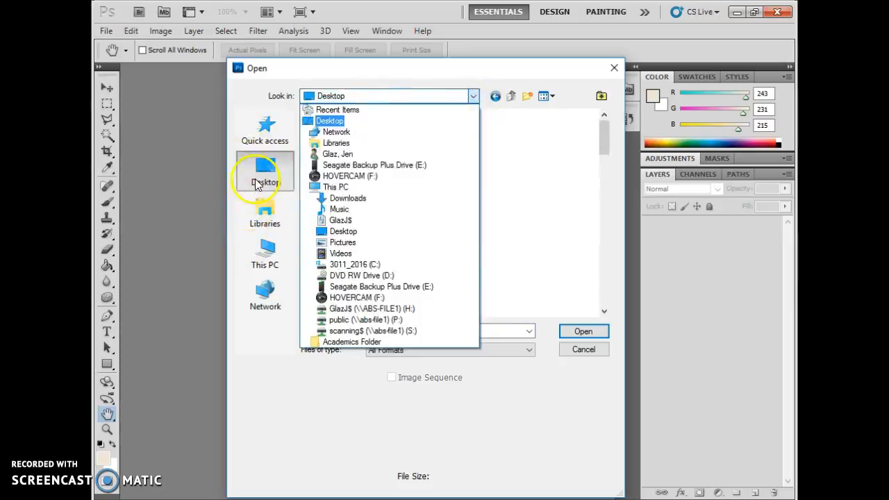
pyautogui.click(257, 181)
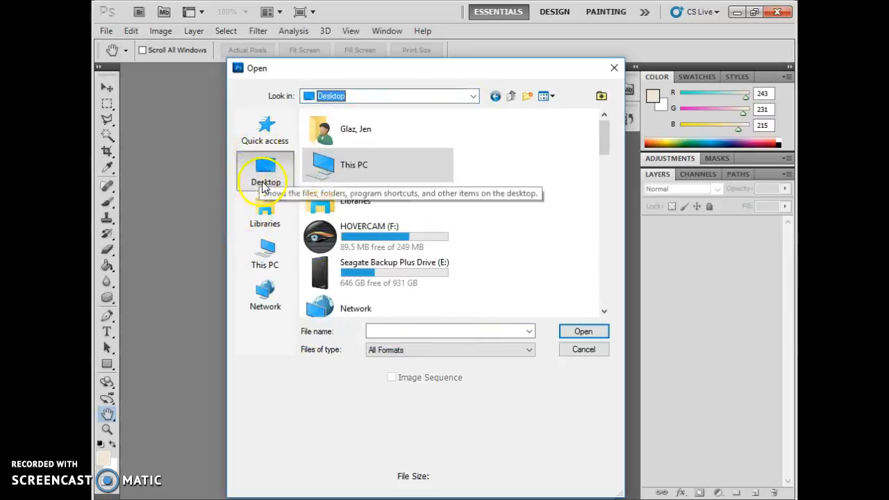
pyautogui.click(601, 285)
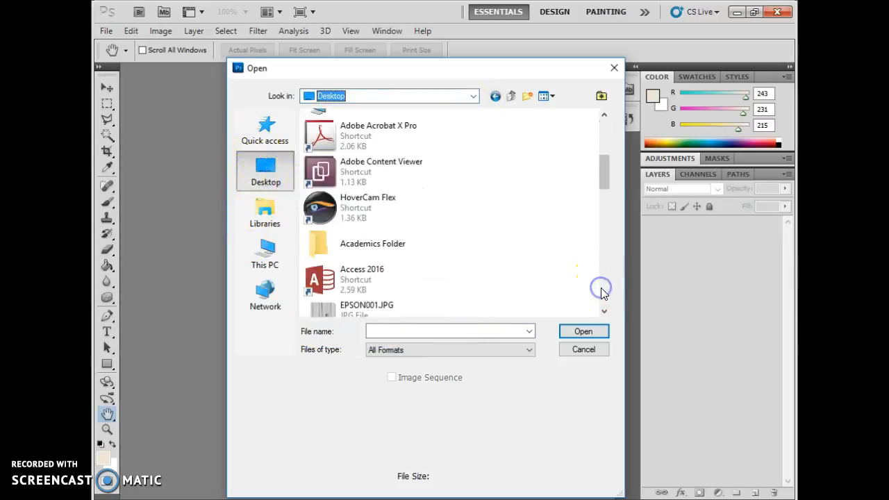
pyautogui.click(363, 311)
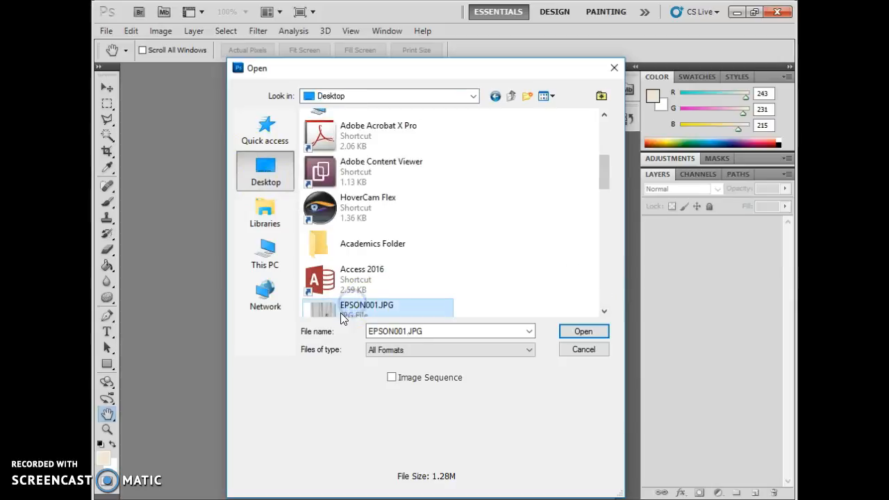
pyautogui.click(383, 306)
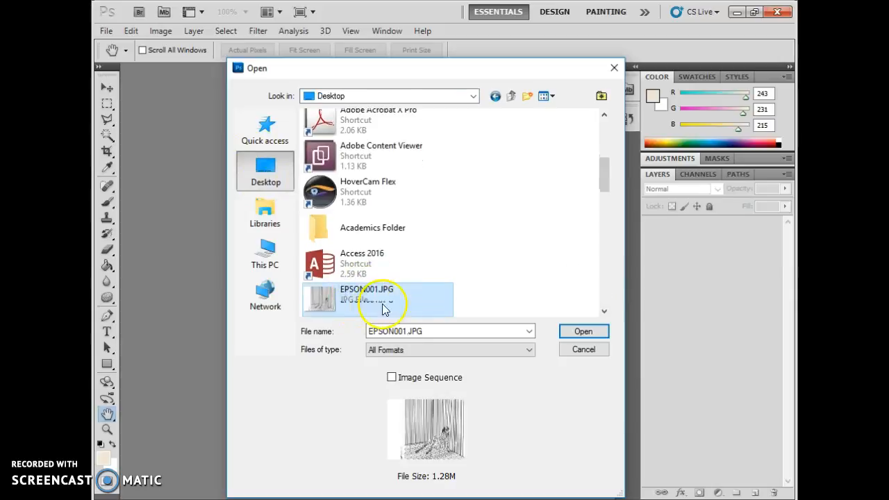
pyautogui.click(574, 337)
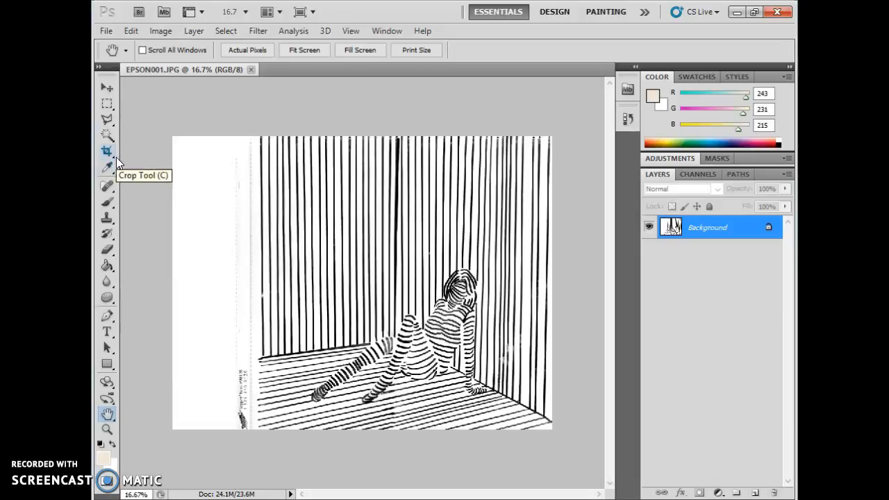
# - Make the Crop tool the active tool
pyautogui.moveTo(116, 158)
pyautogui.mouseDown()
pyautogui.moveTo(149, 154)
pyautogui.moveTo(151, 144)
pyautogui.moveTo(144, 158)
pyautogui.moveTo(134, 155)
pyautogui.mouseUp()
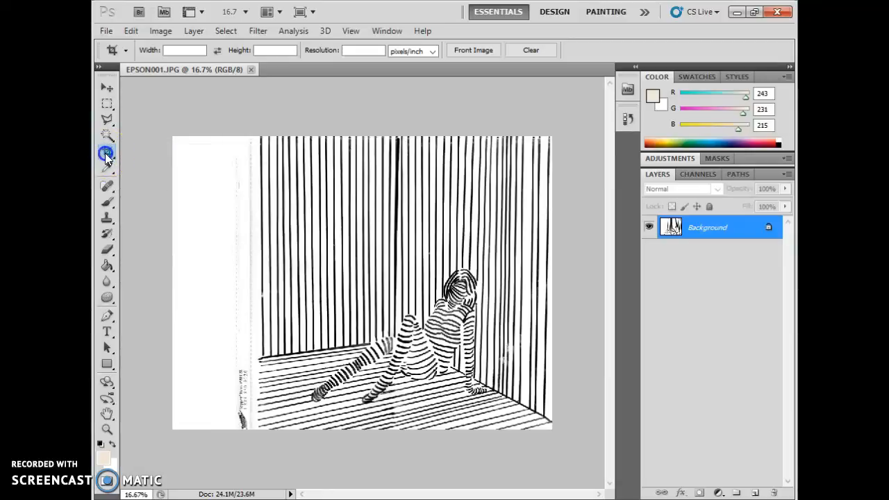
pyautogui.click(109, 155)
pyautogui.moveTo(109, 156); pyautogui.dragTo(143, 152)
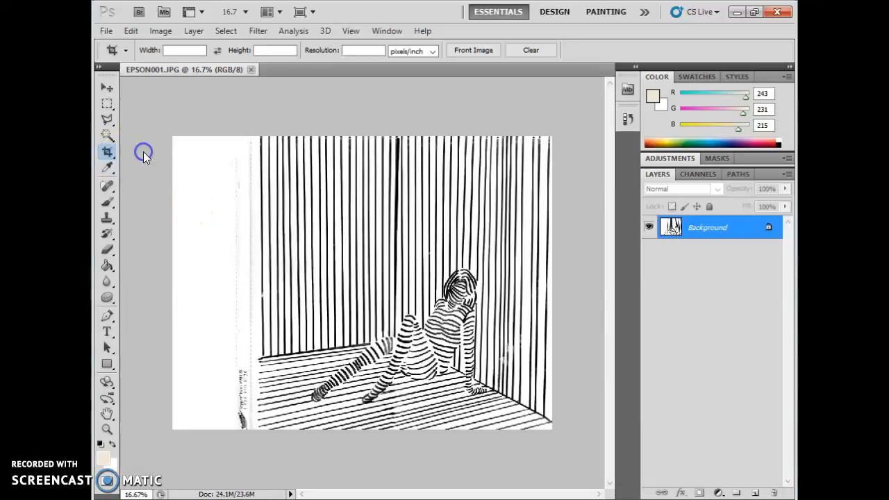
pyautogui.click(111, 135)
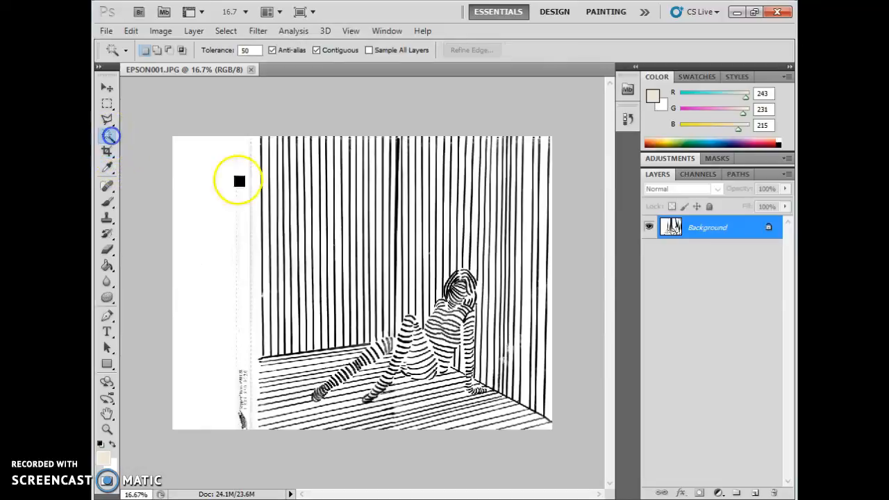
pyautogui.click(106, 153)
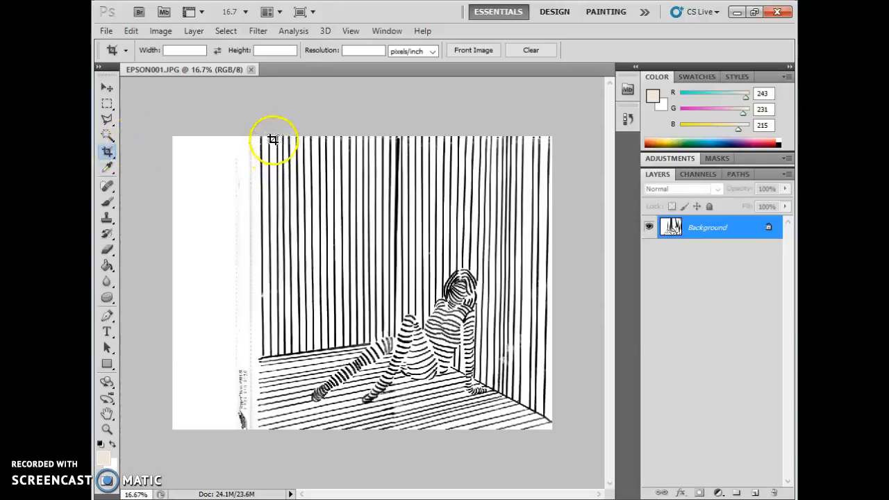
# - Crop to part of the striped wall, discarding the rotated and tiny trial crops
pyautogui.moveTo(261, 134)
pyautogui.mouseDown()
pyautogui.moveTo(475, 345)
pyautogui.moveTo(528, 428)
pyautogui.moveTo(557, 451)
pyautogui.mouseUp()
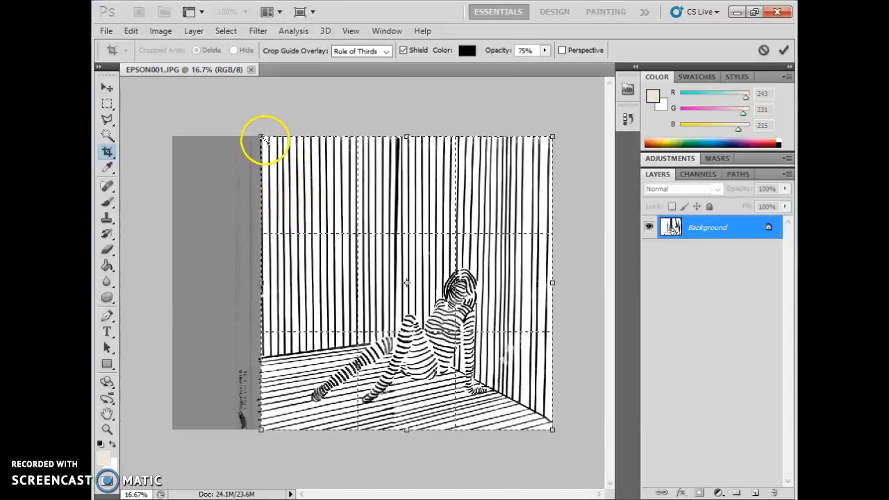
pyautogui.moveTo(262, 136); pyautogui.dragTo(330, 205)
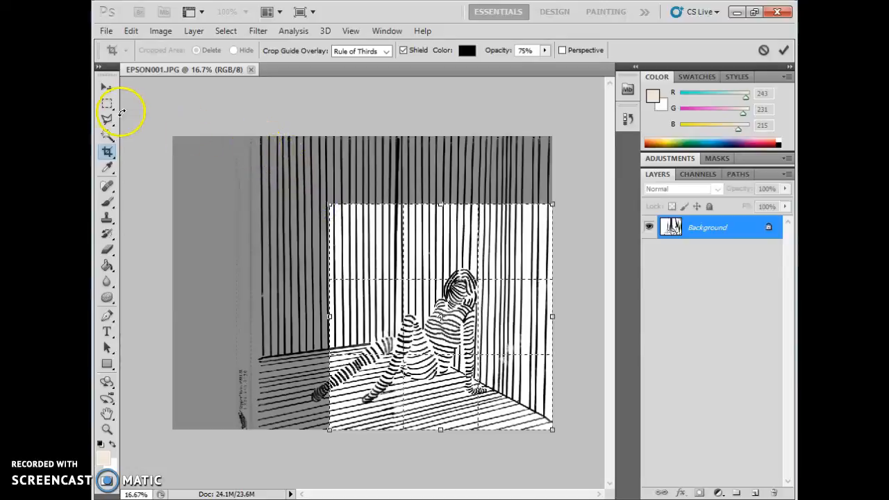
pyautogui.moveTo(294, 179); pyautogui.dragTo(391, 294)
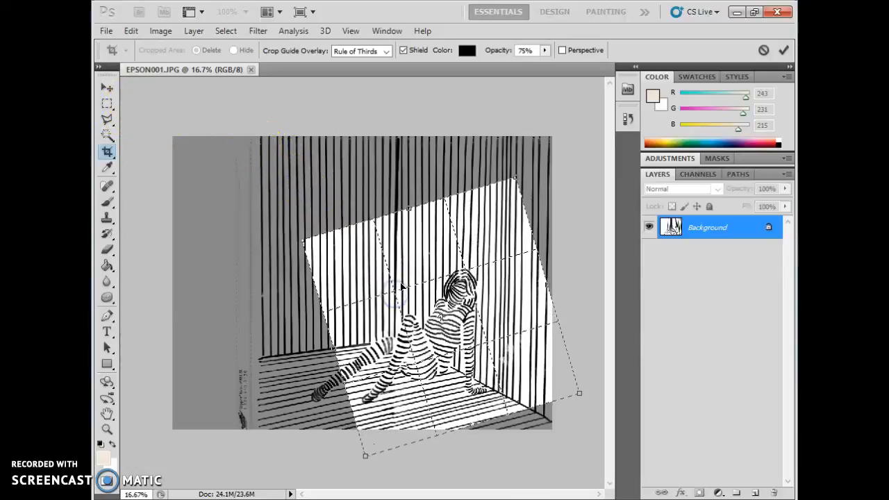
pyautogui.press('Escape')
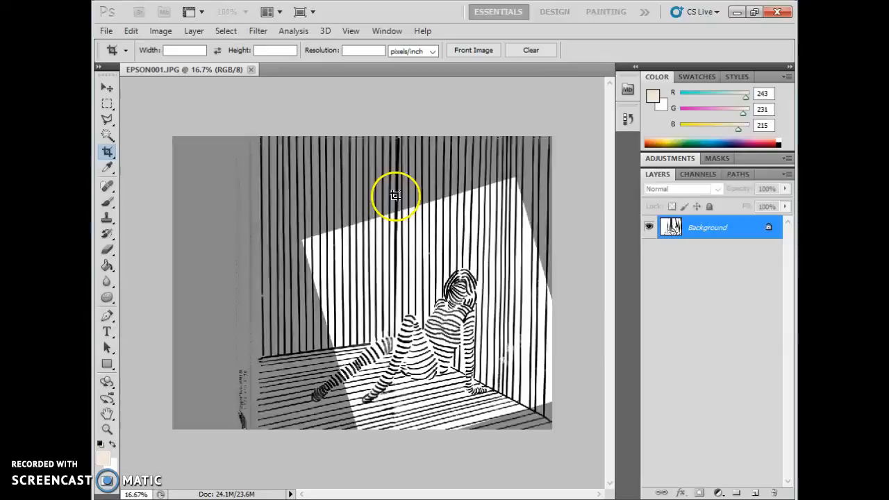
pyautogui.moveTo(389, 280); pyautogui.dragTo(408, 301)
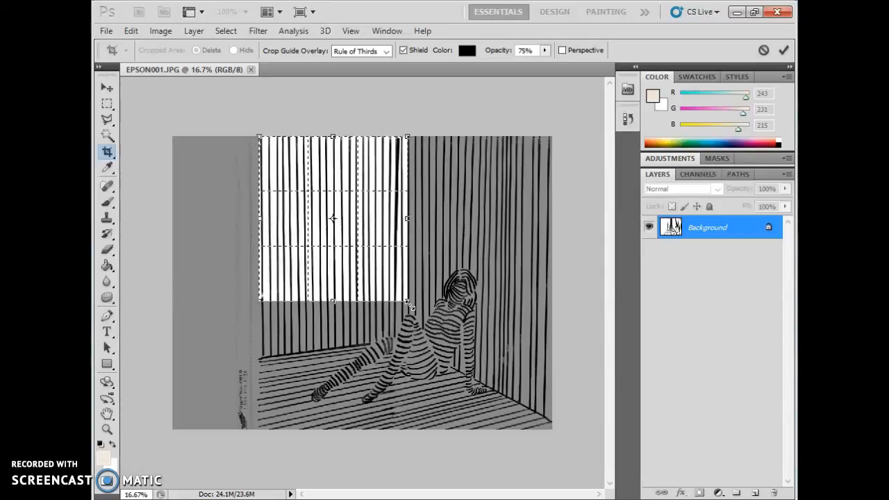
pyautogui.press('Escape')
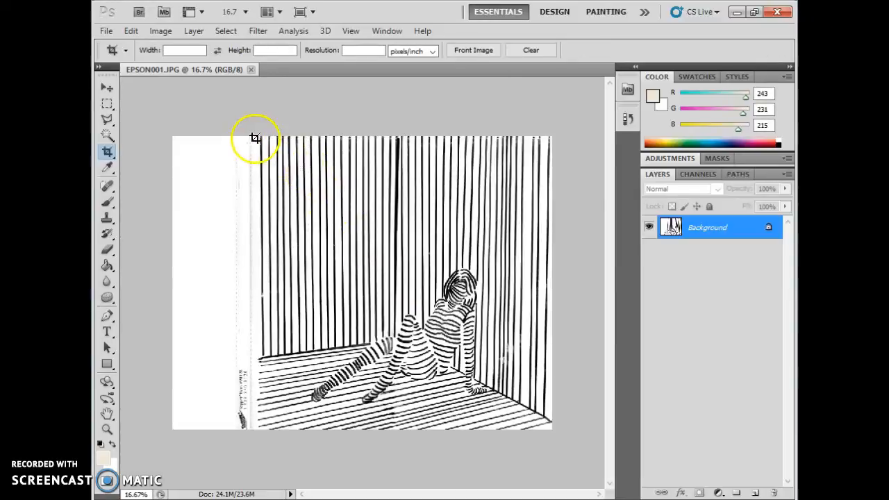
pyautogui.moveTo(484, 358); pyautogui.dragTo(268, 136)
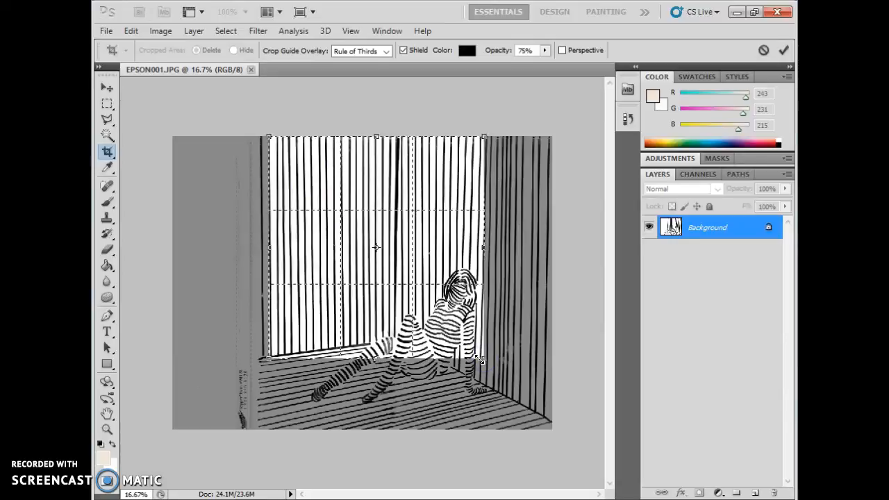
pyautogui.doubleClick(480, 359)
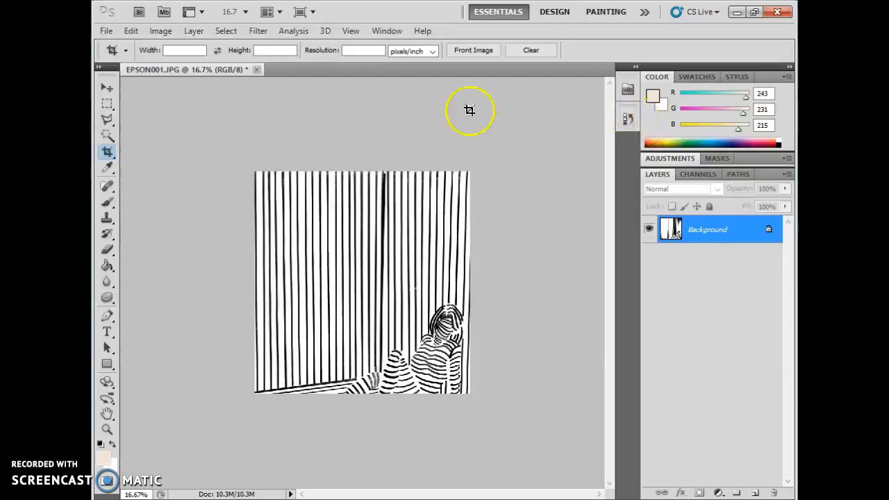
# - Revert the crop by selecting the Open state in the History panel
pyautogui.click(387, 31)
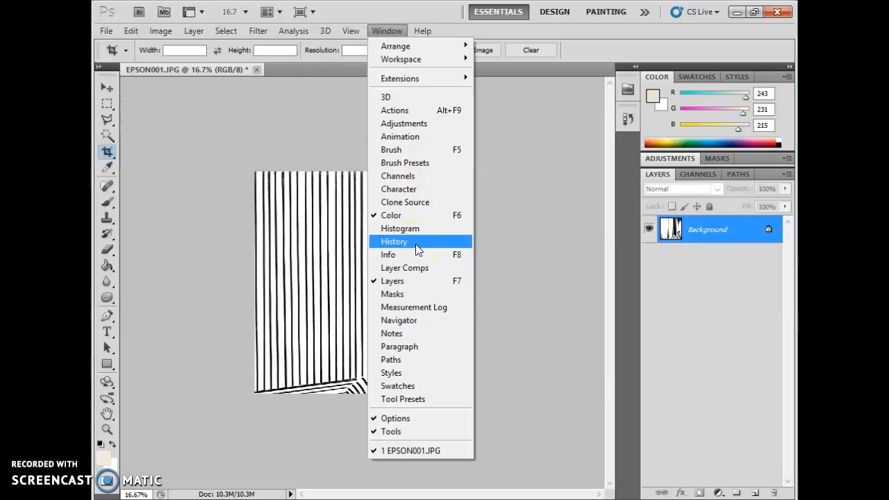
pyautogui.click(633, 122)
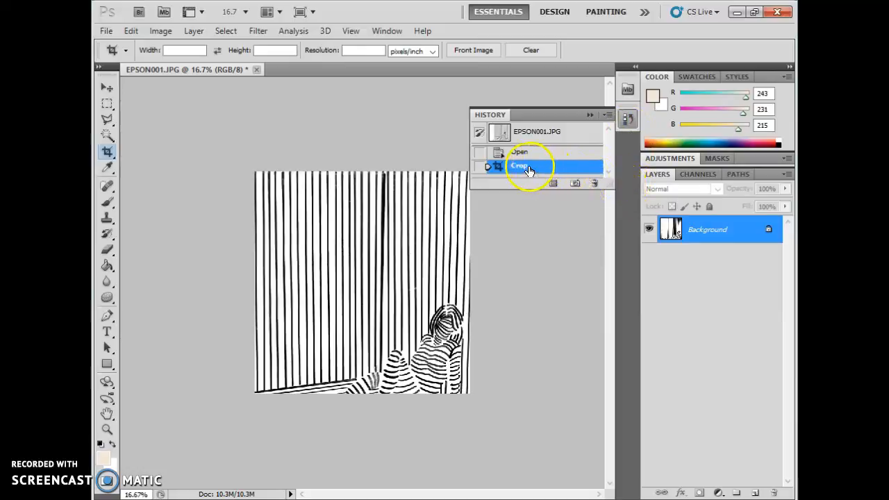
pyautogui.moveTo(616, 189); pyautogui.dragTo(617, 249)
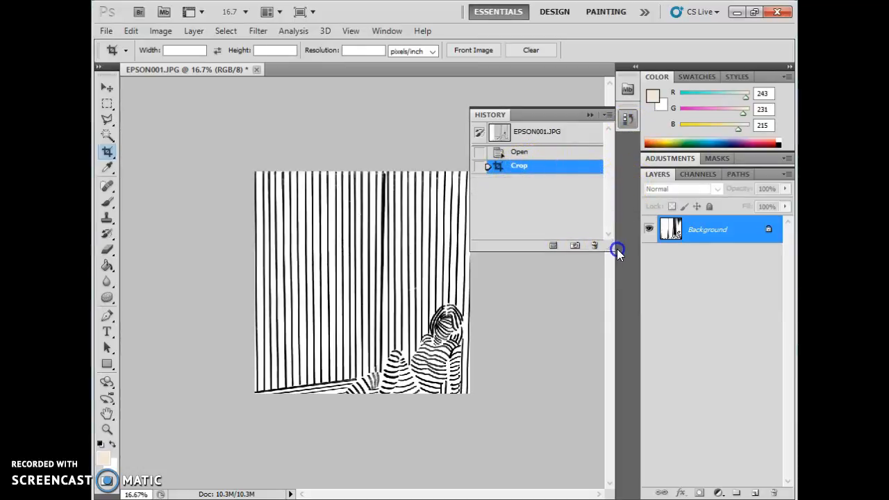
pyautogui.click(542, 153)
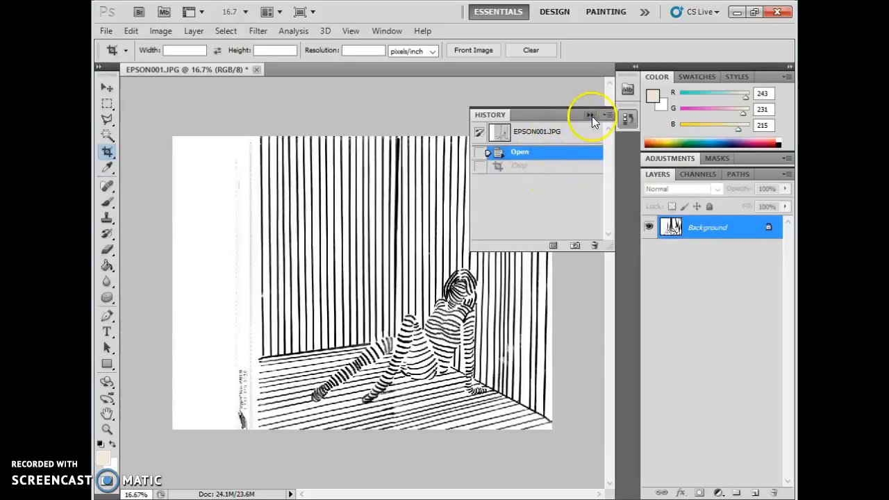
pyautogui.click(591, 116)
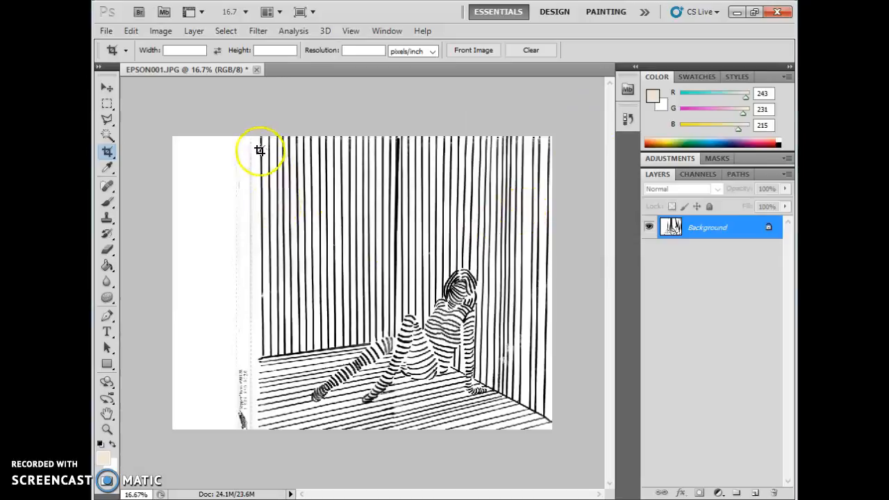
# - Crop off the left white margin, after undoing an accidental strip crop
pyautogui.moveTo(254, 136); pyautogui.dragTo(585, 164)
pyautogui.press('Escape')
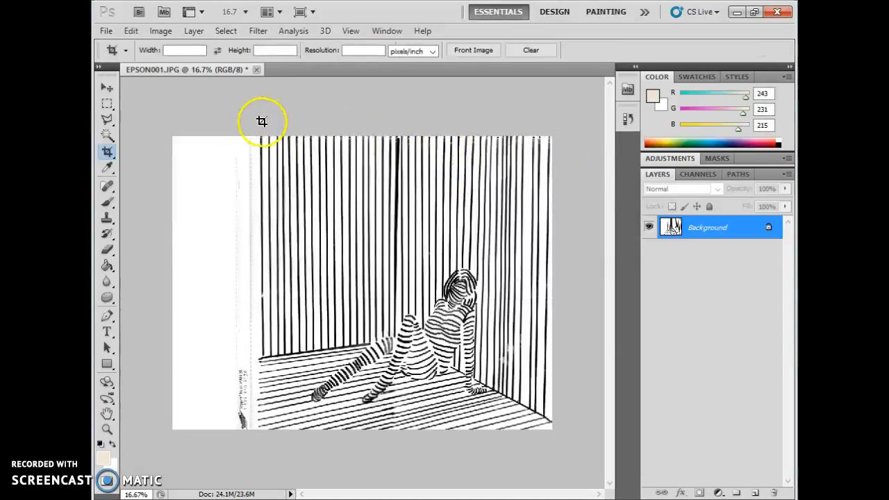
pyautogui.moveTo(164, 492); pyautogui.dragTo(175, 463)
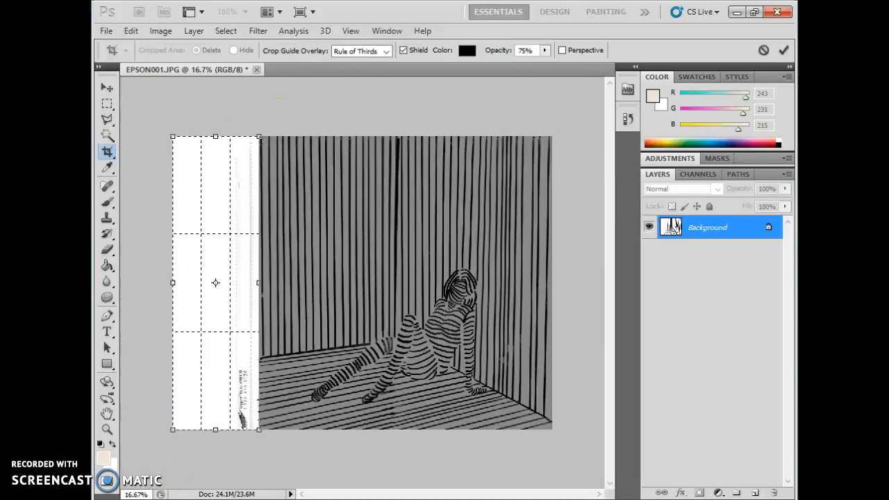
pyautogui.press('Return')
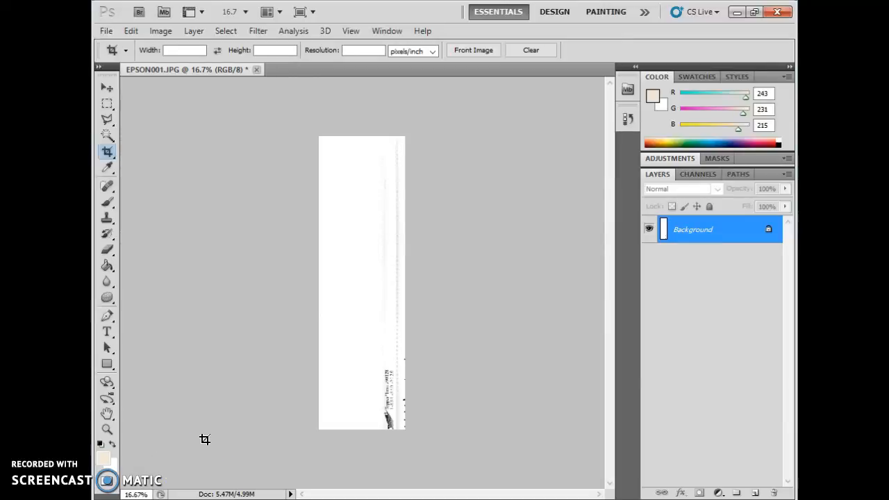
pyautogui.hotkey('ctrl', 'z')
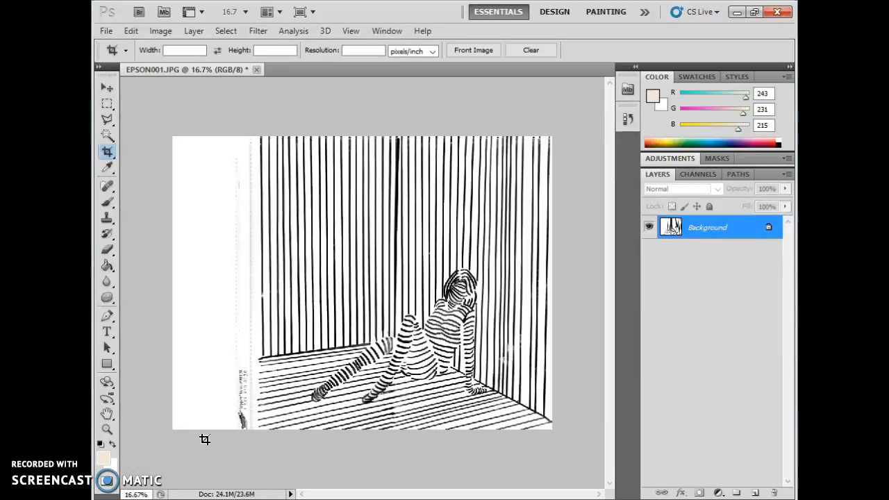
pyautogui.click(122, 472)
pyautogui.click(622, 116)
pyautogui.click(622, 117)
pyautogui.click(124, 467)
pyautogui.moveTo(261, 133); pyautogui.dragTo(590, 461)
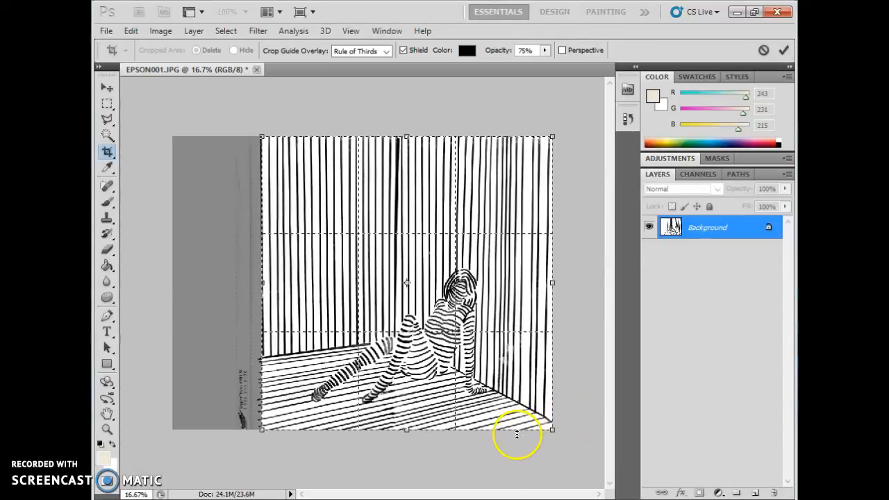
pyautogui.press('Return')
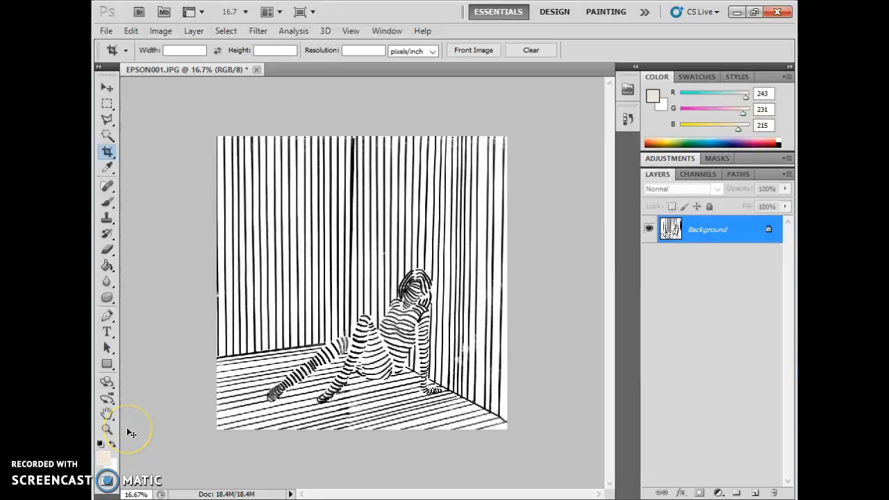
# - Check the drawing's edges zoomed in and apply a tighter crop around the whole drawing
pyautogui.hotkey('ctrl', '+')
pyautogui.hotkey('ctrl', '+')
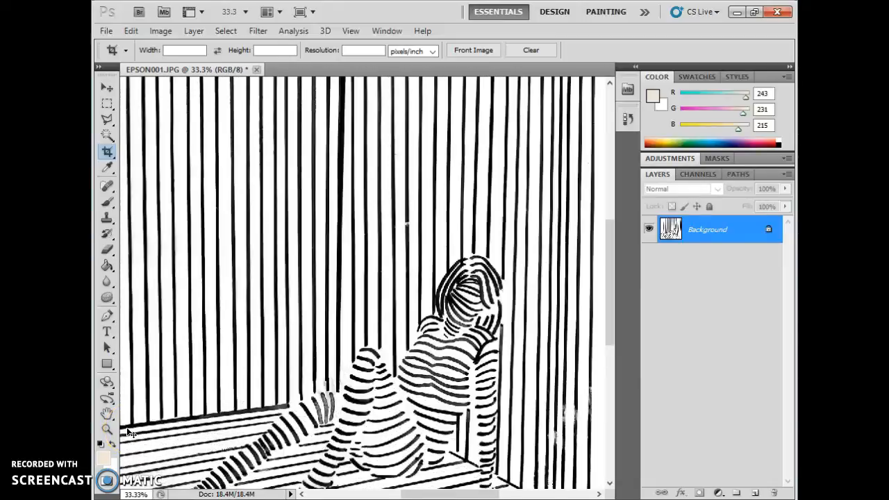
pyautogui.hotkey('ctrl', '-')
pyautogui.hotkey('ctrl', '-')
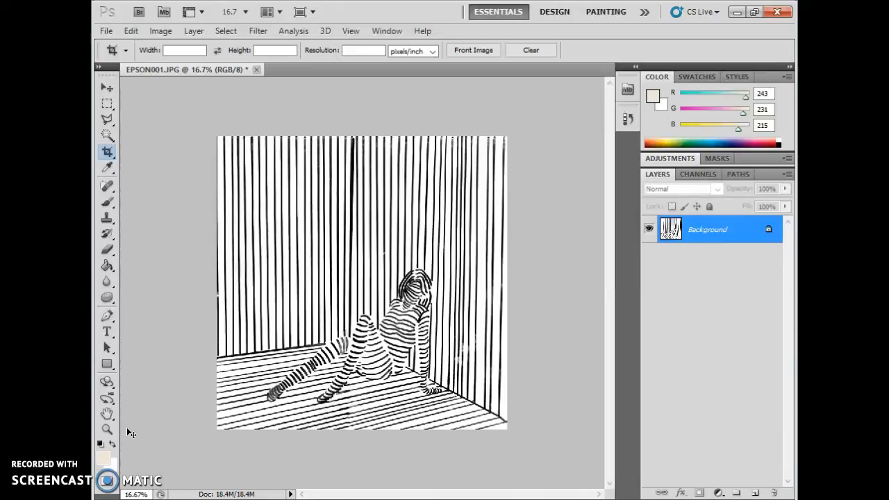
pyautogui.hotkey('ctrl', '+')
pyautogui.hotkey('ctrl', '+')
pyautogui.hotkey('ctrl', '+')
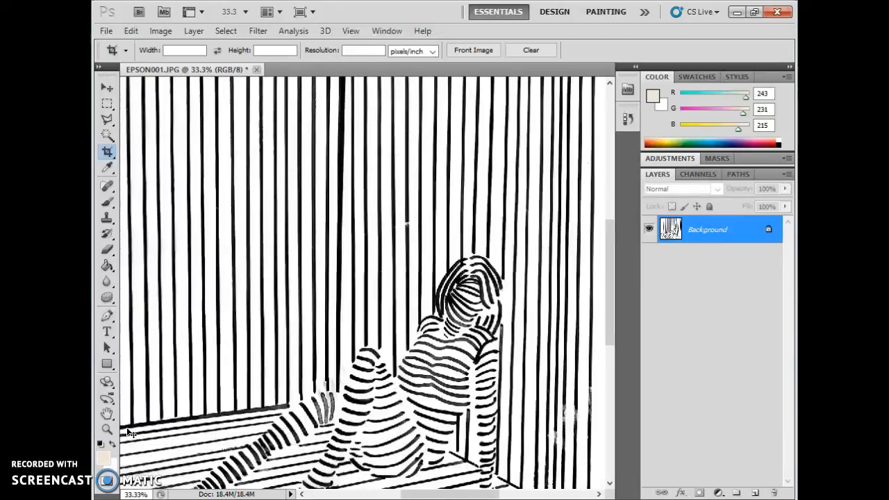
pyautogui.hotkey('ctrl', '-')
pyautogui.hotkey('ctrl', '-')
pyautogui.hotkey('ctrl', '-')
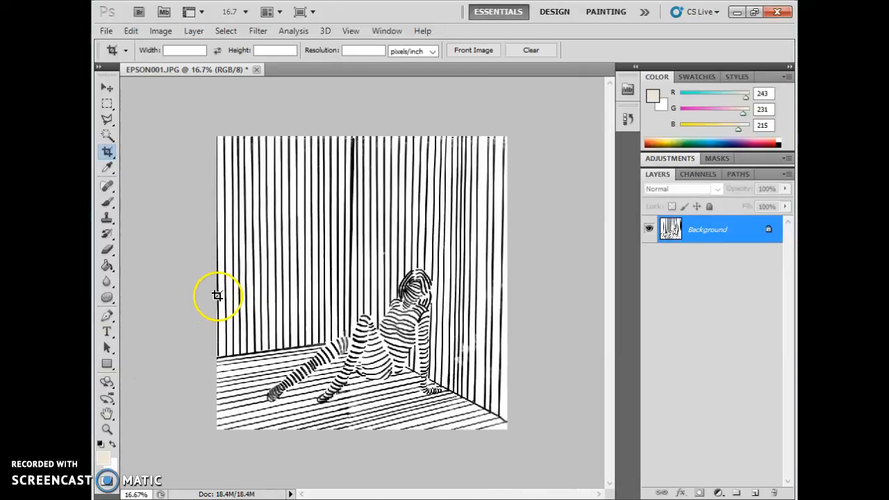
pyautogui.moveTo(221, 132); pyautogui.dragTo(621, 478)
pyautogui.moveTo(217, 285); pyautogui.dragTo(224, 285)
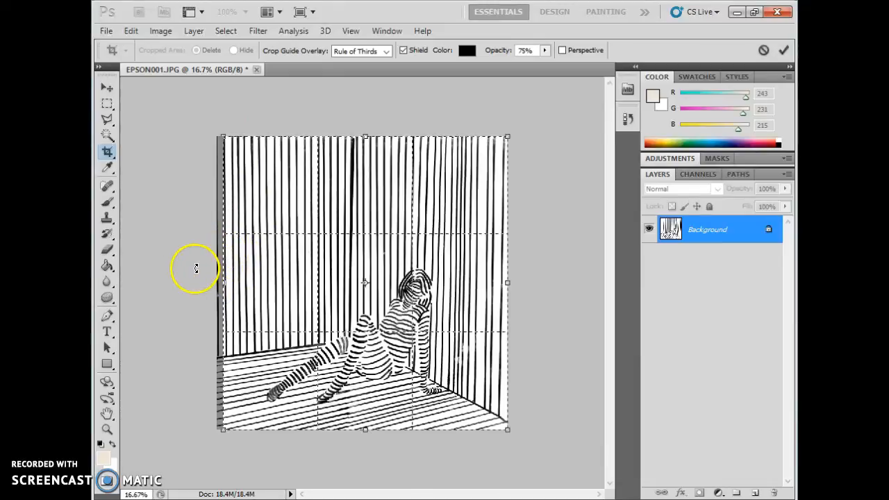
pyautogui.press('Return')
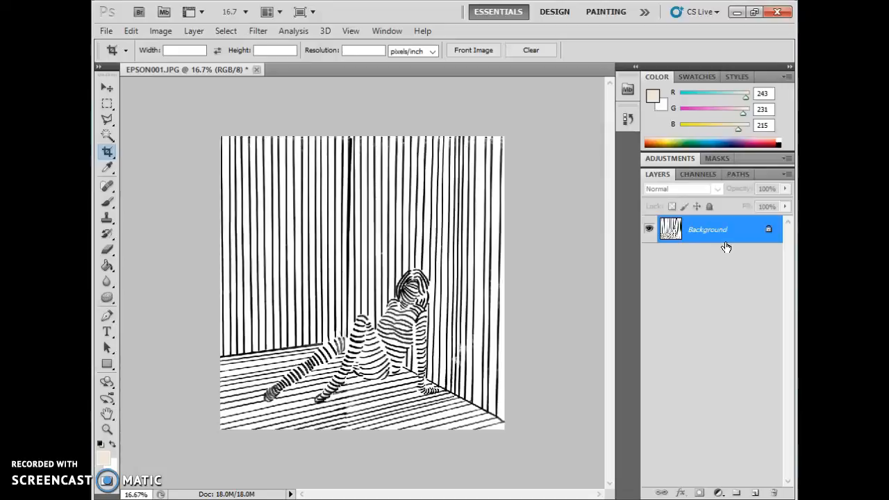
# - Duplicate the Background into Layer 1 with Ctrl+J and zoom in on the drawing
pyautogui.hotkey('ctrl', 'j')
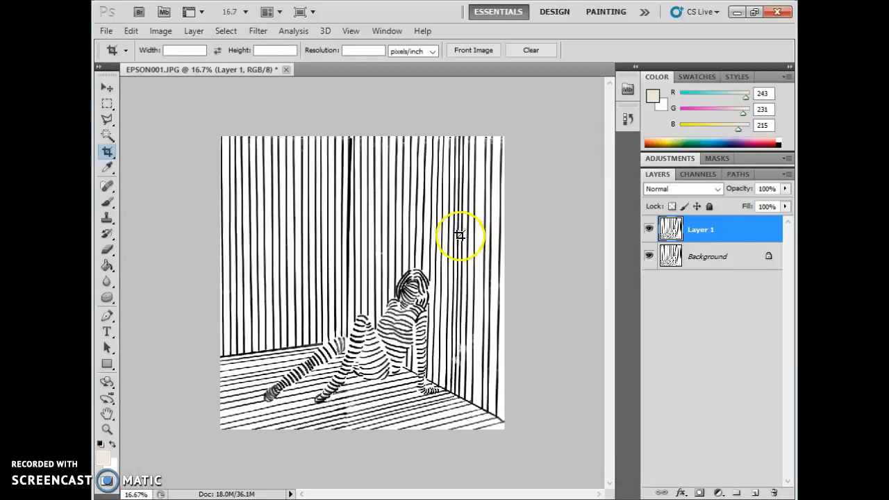
pyautogui.hotkey('ctrl', '+')
pyautogui.hotkey('ctrl', '+')
pyautogui.hotkey('ctrl', '+')
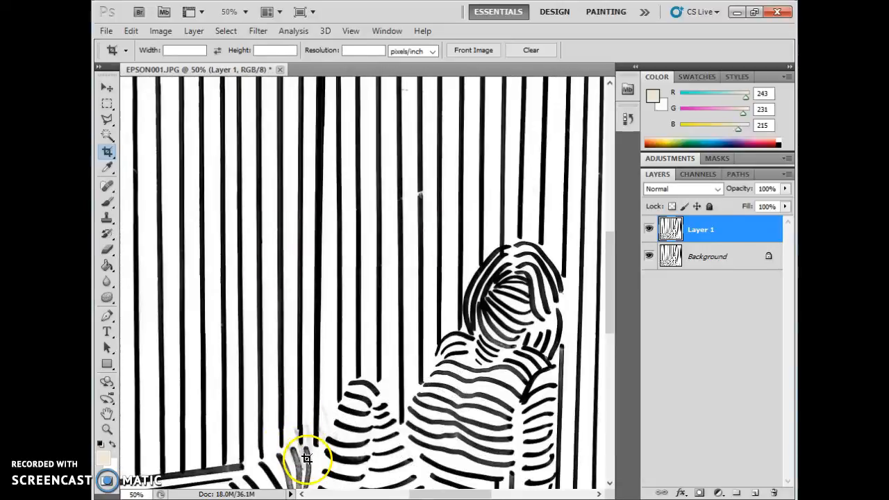
# - Sample white from the image background as the foreground colour with the Eyedropper
pyautogui.scroll(-5, 297, 450)
pyautogui.scroll(-4, 301, 450)
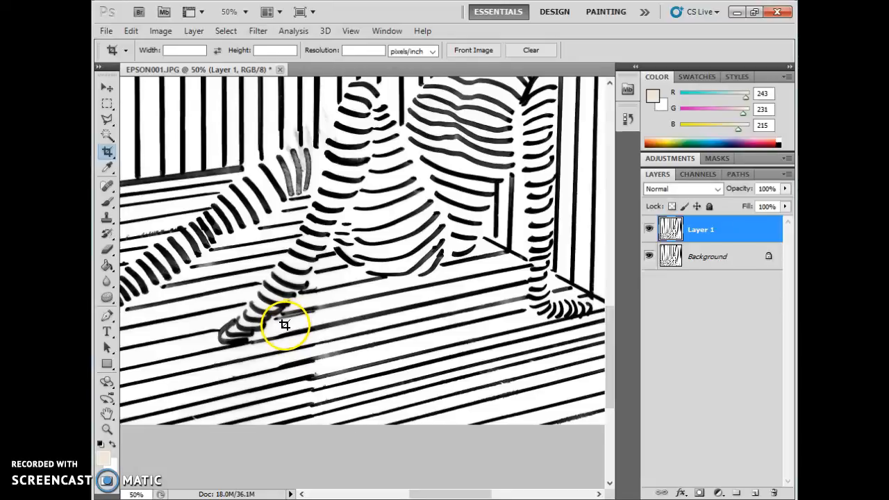
pyautogui.scroll(3, 283, 323)
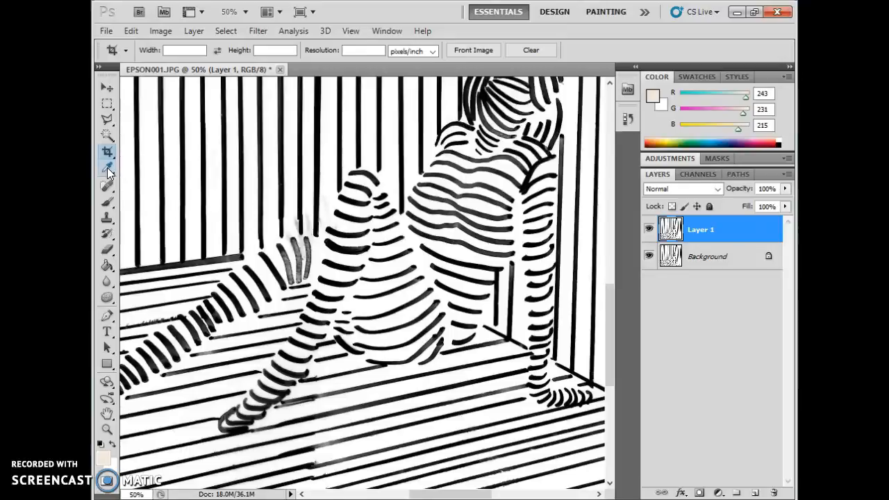
pyautogui.click(107, 169)
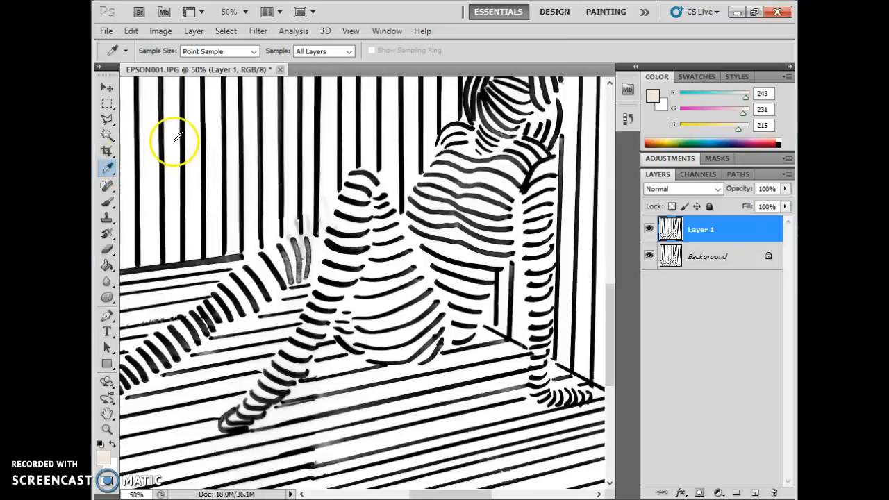
pyautogui.click(152, 123)
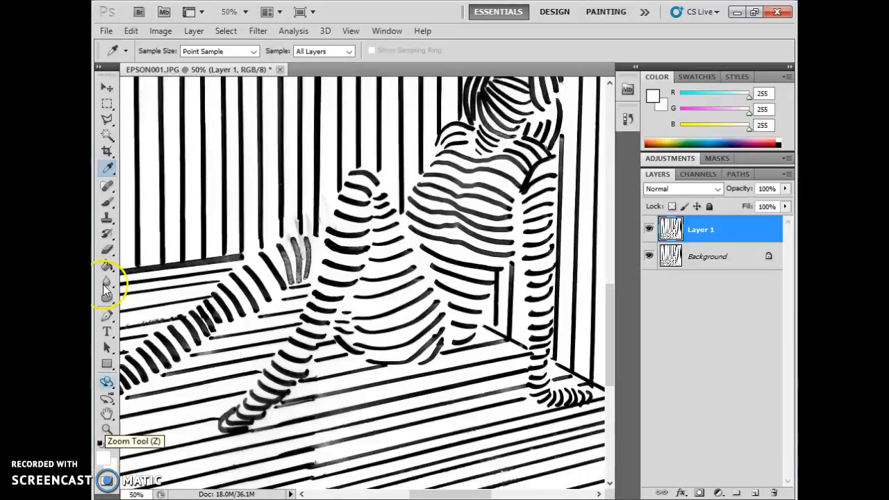
# - Select the Brush tool with the 45 px hard round preset
pyautogui.click(107, 206)
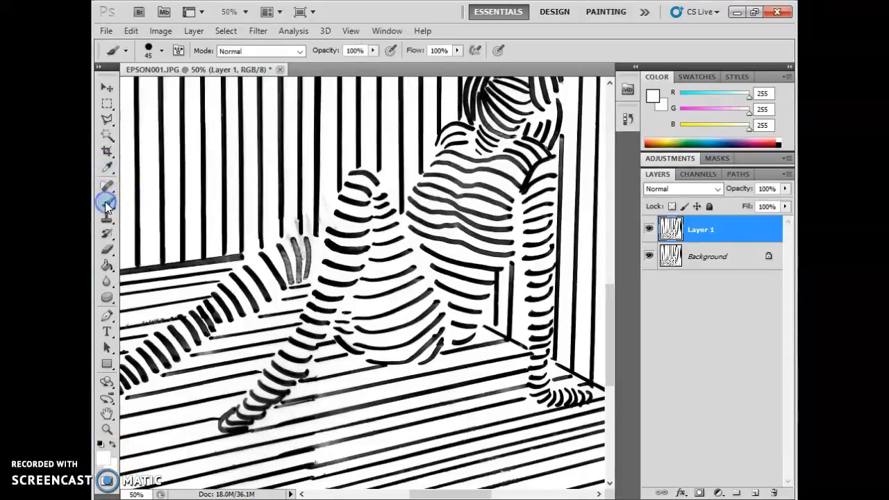
pyautogui.click(161, 51)
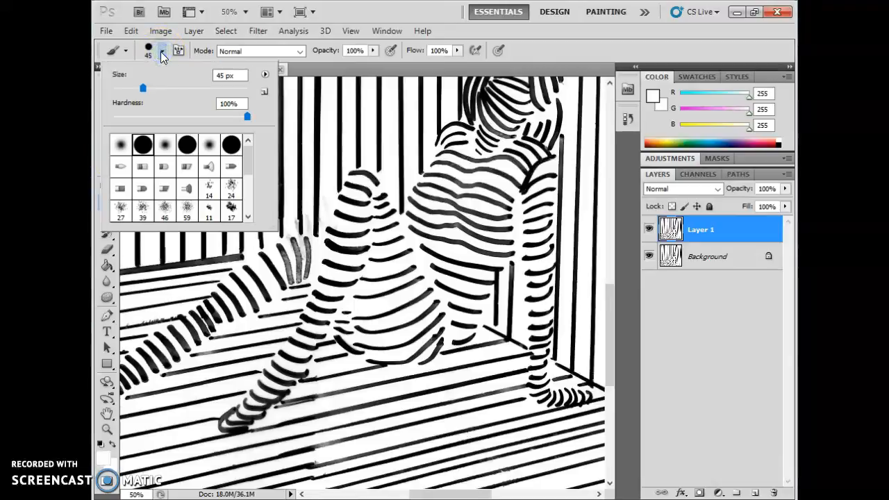
pyautogui.click(161, 52)
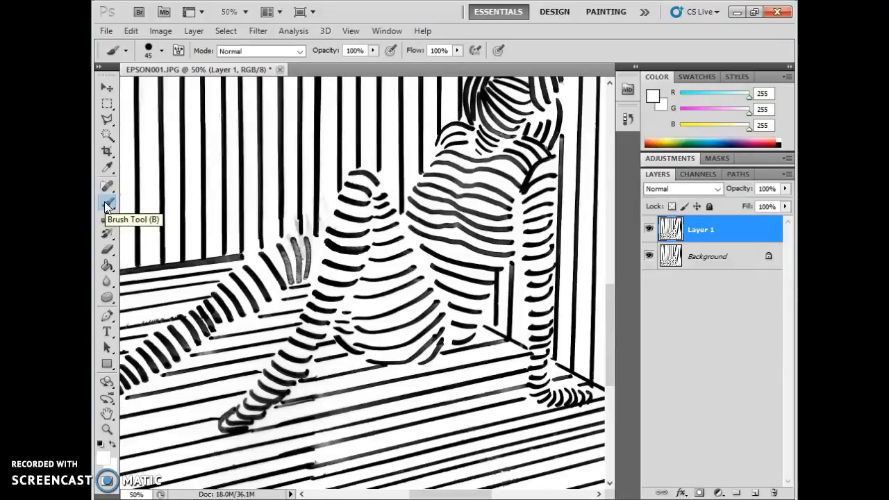
pyautogui.click(107, 204)
pyautogui.click(161, 50)
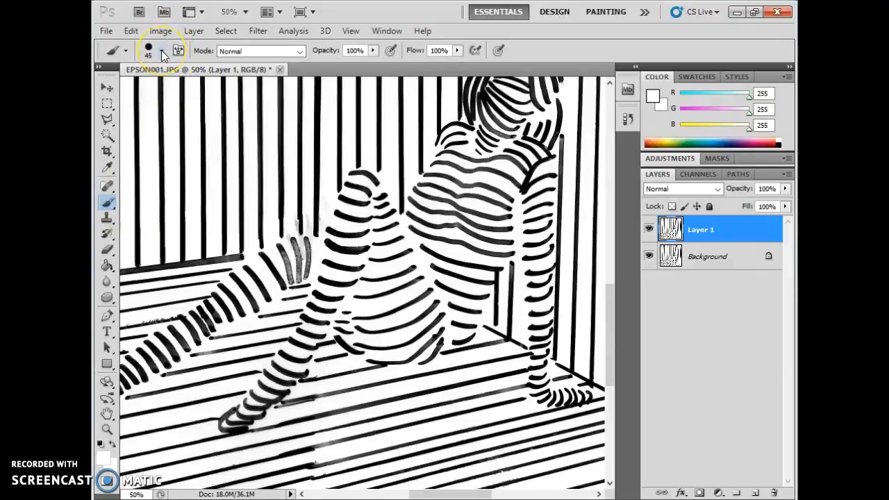
pyautogui.click(154, 144)
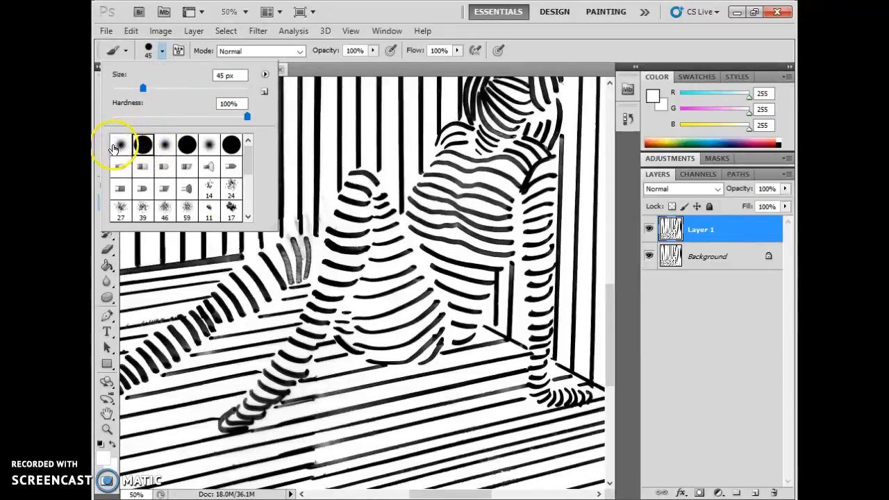
pyautogui.click(160, 48)
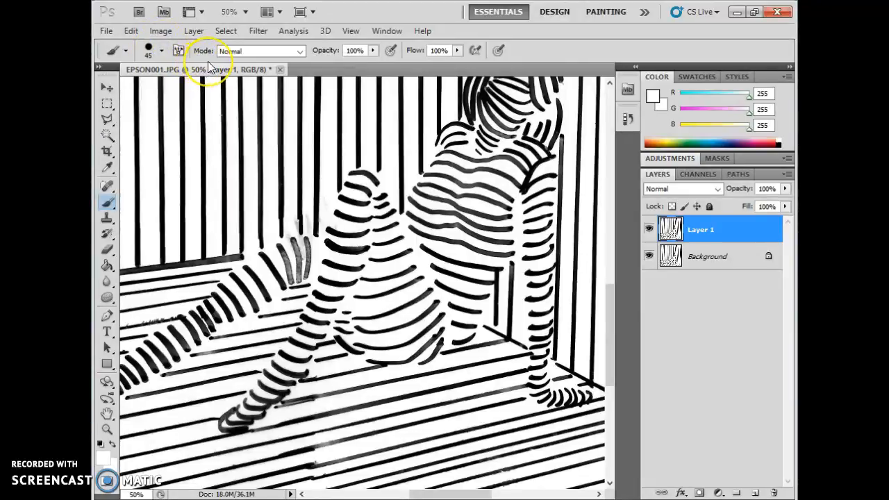
pyautogui.click(164, 30)
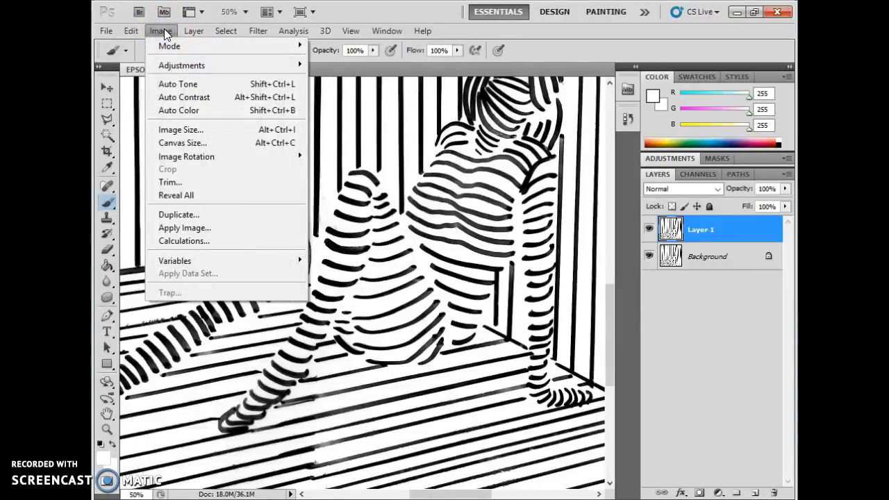
# - Open the Threshold adjustment from Image > Adjustments, previewing Layer 1 in black and white at level 128
pyautogui.click(188, 66)
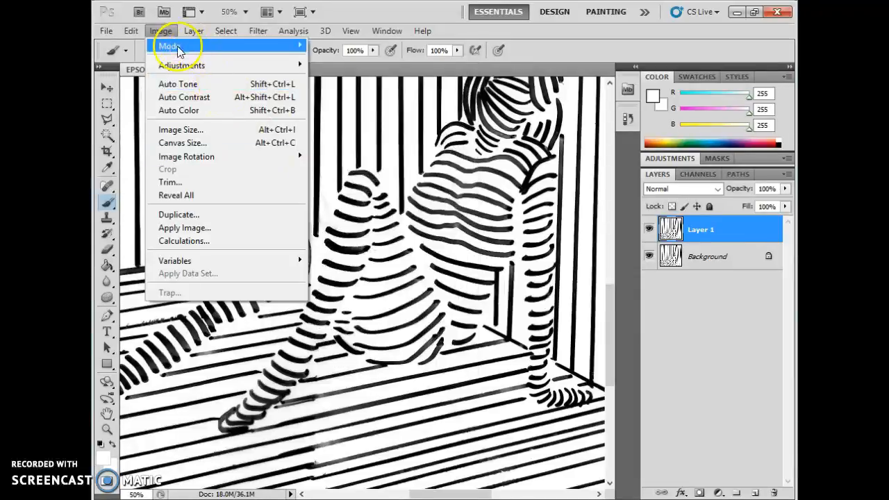
pyautogui.click(159, 30)
pyautogui.click(158, 31)
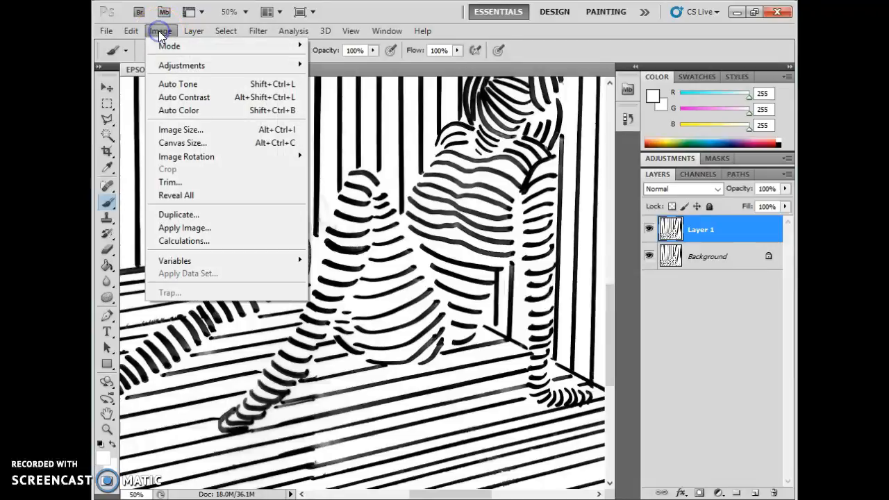
pyautogui.moveTo(181, 65)
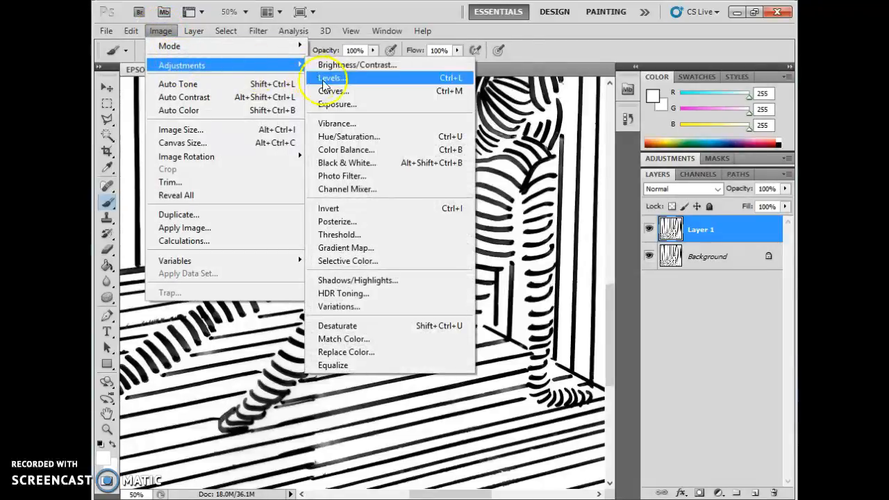
pyautogui.click(345, 236)
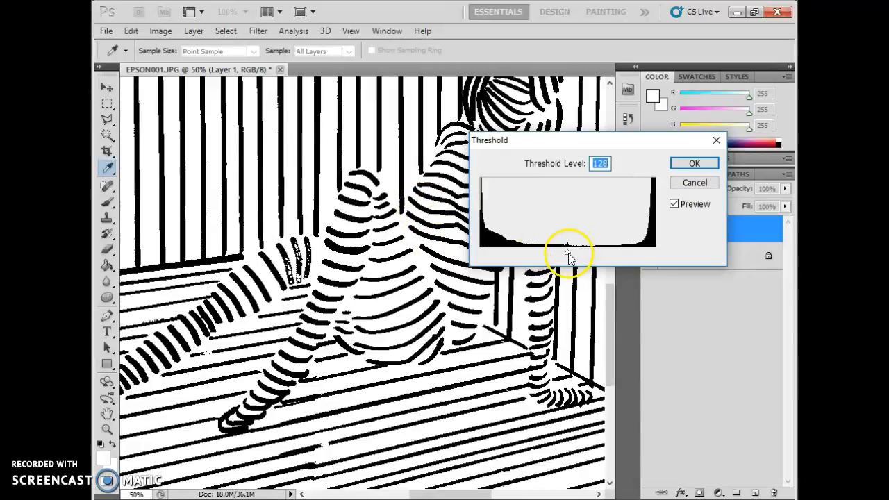
# - Try threshold levels between 27 and 248, settle on 178, and apply it to Layer 1
pyautogui.moveTo(572, 253); pyautogui.dragTo(499, 250)
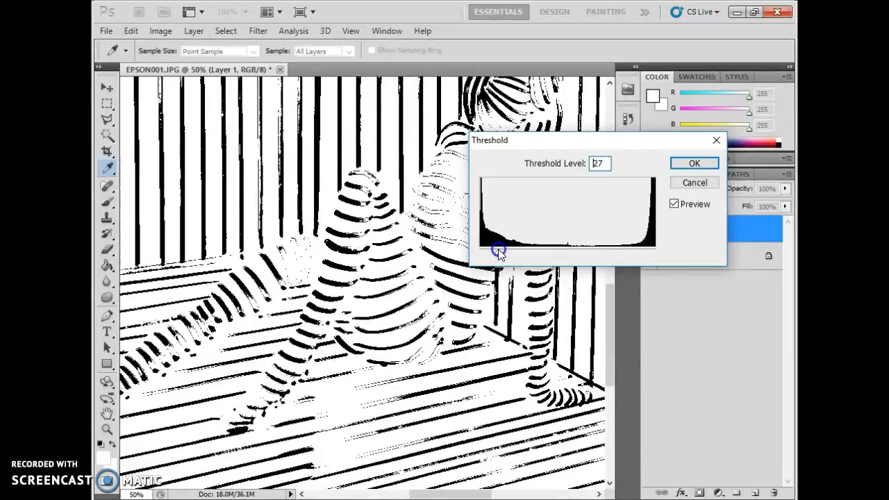
pyautogui.click(498, 251)
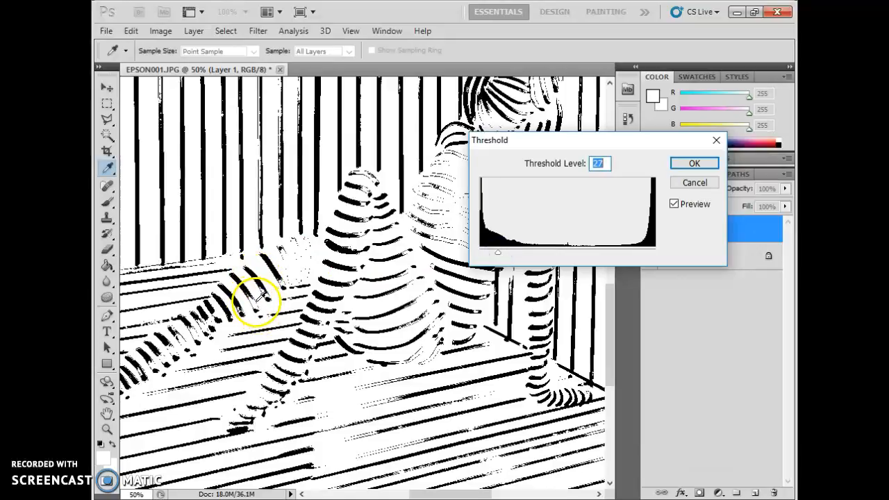
pyautogui.moveTo(501, 252); pyautogui.dragTo(650, 251)
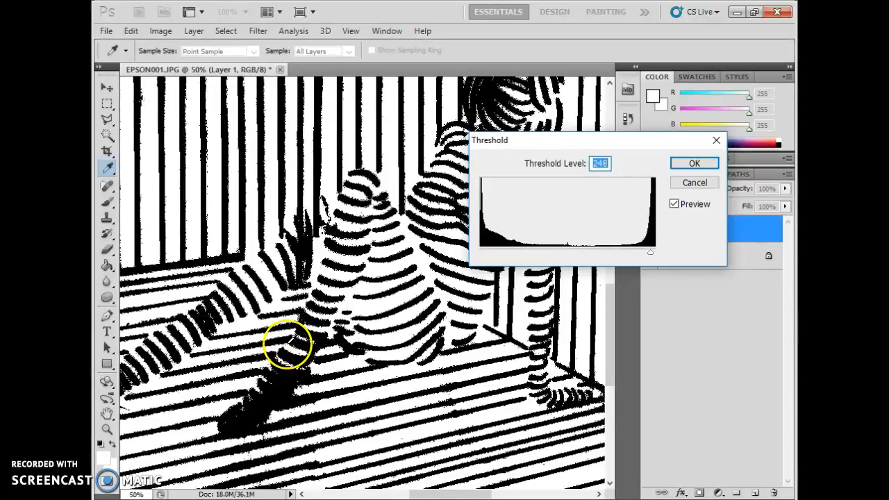
pyautogui.moveTo(651, 256); pyautogui.dragTo(595, 257)
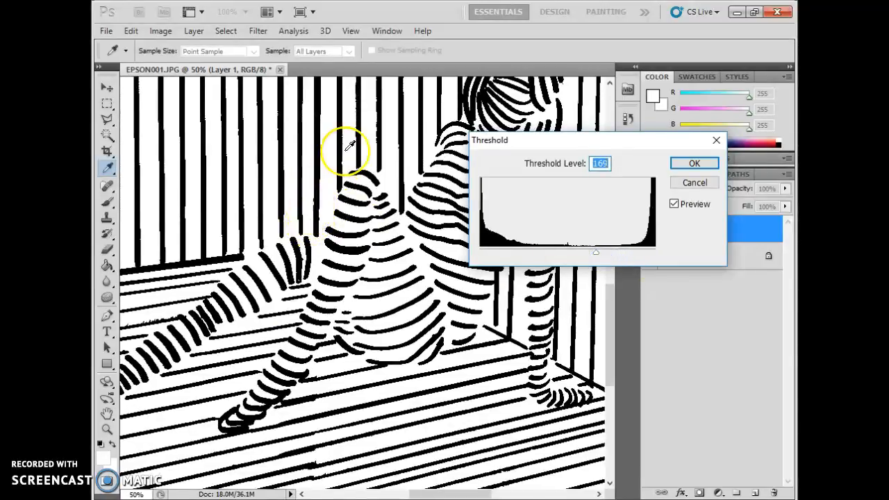
pyautogui.moveTo(594, 254)
pyautogui.mouseDown()
pyautogui.moveTo(564, 252)
pyautogui.moveTo(583, 253)
pyautogui.mouseUp()
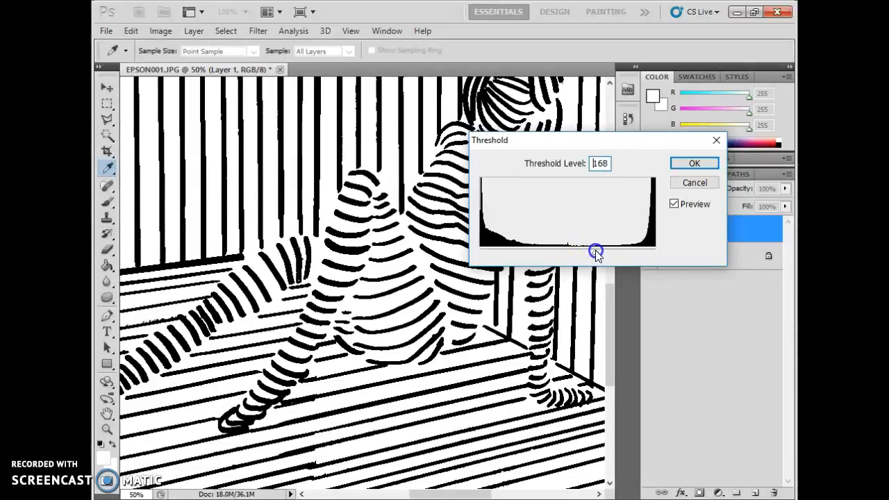
pyautogui.moveTo(602, 249); pyautogui.dragTo(603, 248)
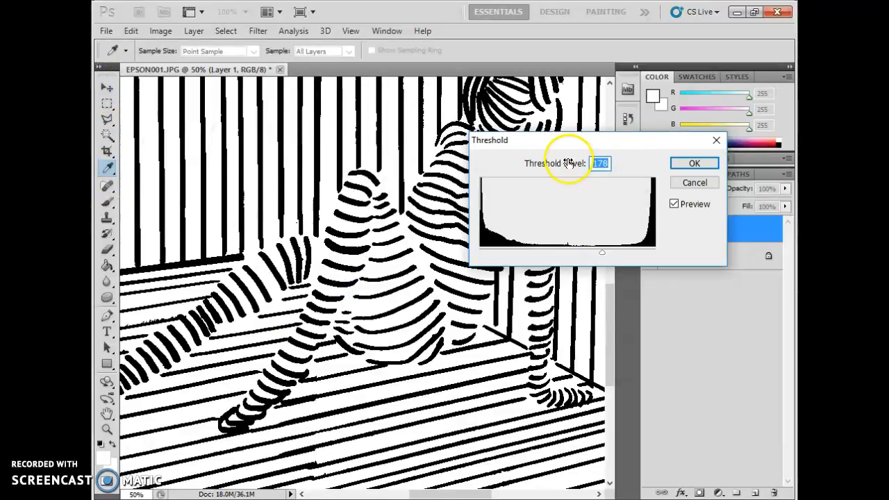
pyautogui.moveTo(435, 495); pyautogui.dragTo(383, 496)
pyautogui.moveTo(386, 496); pyautogui.dragTo(425, 496)
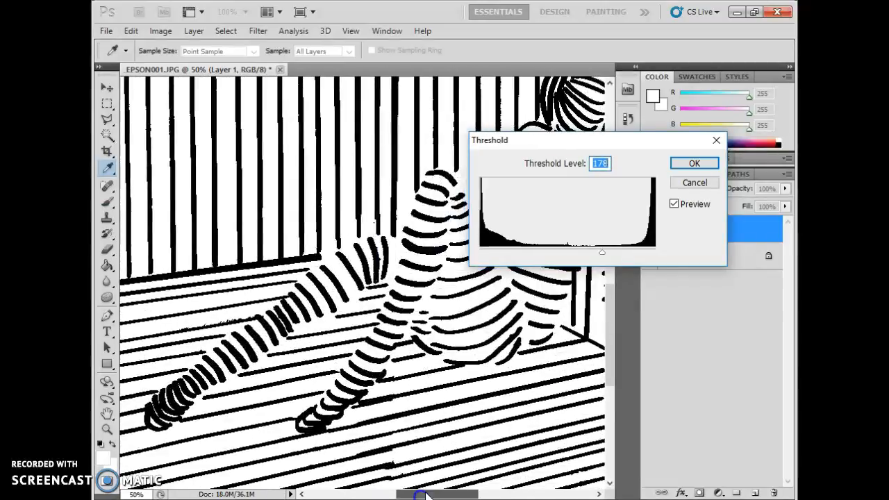
pyautogui.moveTo(611, 317)
pyautogui.mouseDown()
pyautogui.moveTo(613, 349)
pyautogui.moveTo(620, 195)
pyautogui.moveTo(619, 264)
pyautogui.mouseUp()
pyautogui.click(685, 164)
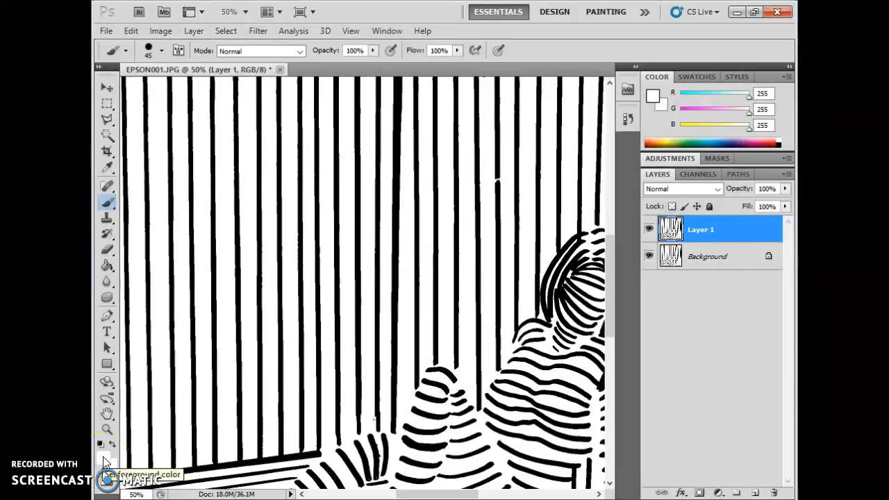
# - Sample white from the canvas and paint over the floor line behind the leg stripes
pyautogui.click(108, 168)
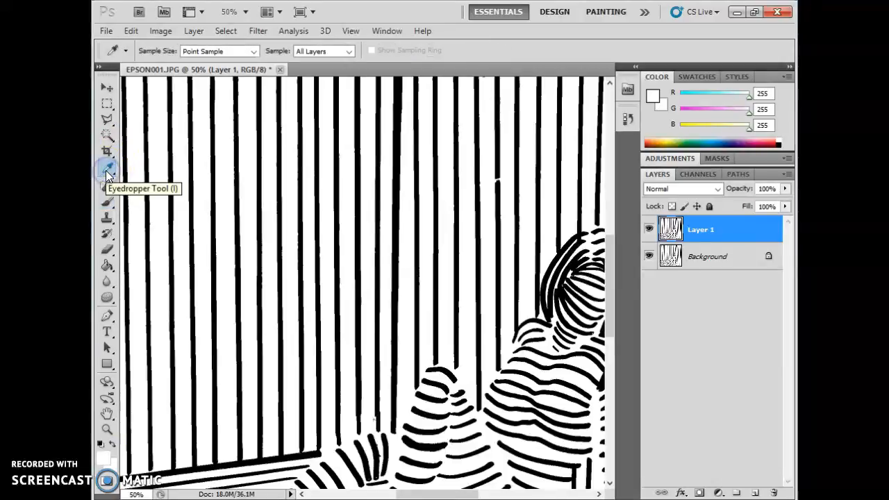
pyautogui.click(107, 171)
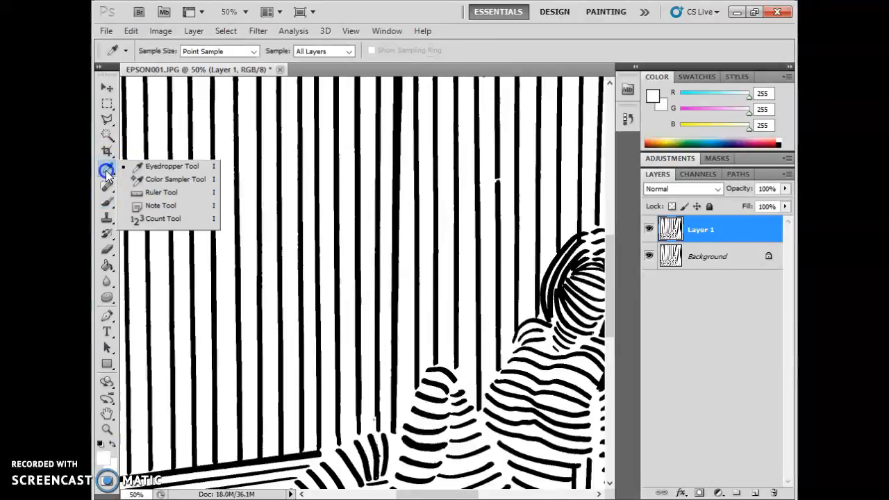
pyautogui.click(106, 171)
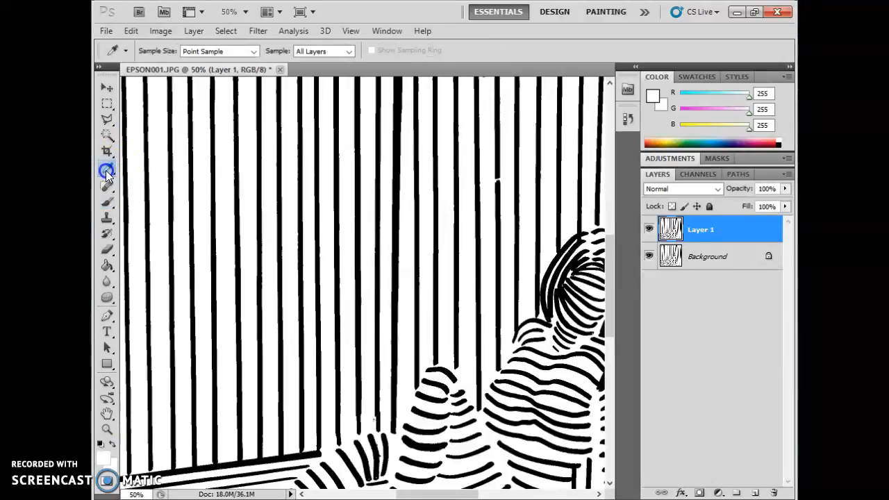
pyautogui.click(137, 162)
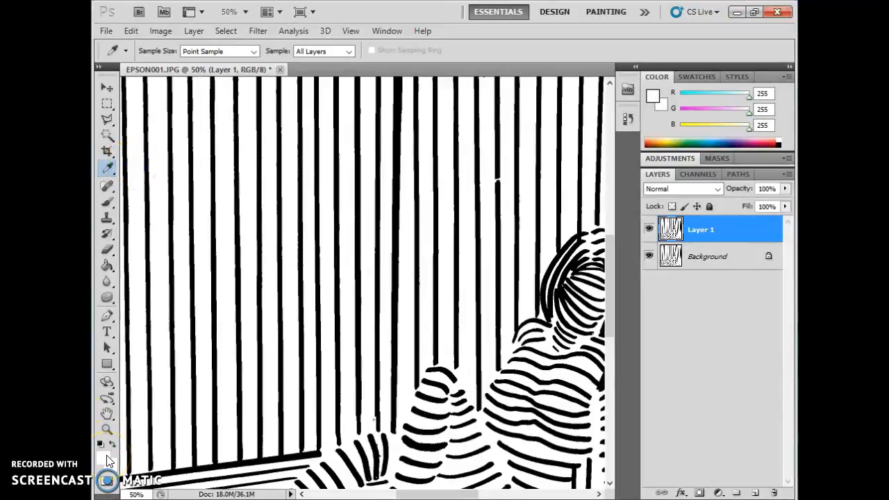
pyautogui.click(107, 202)
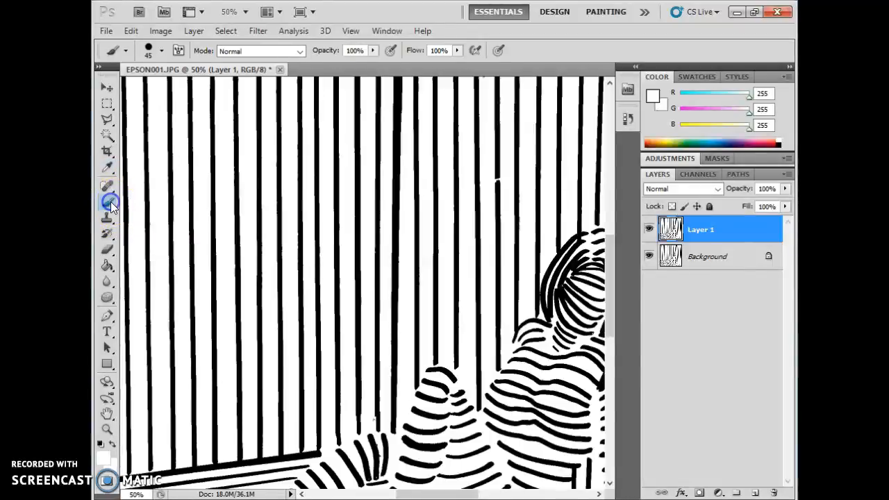
pyautogui.scroll(-8, 288, 333)
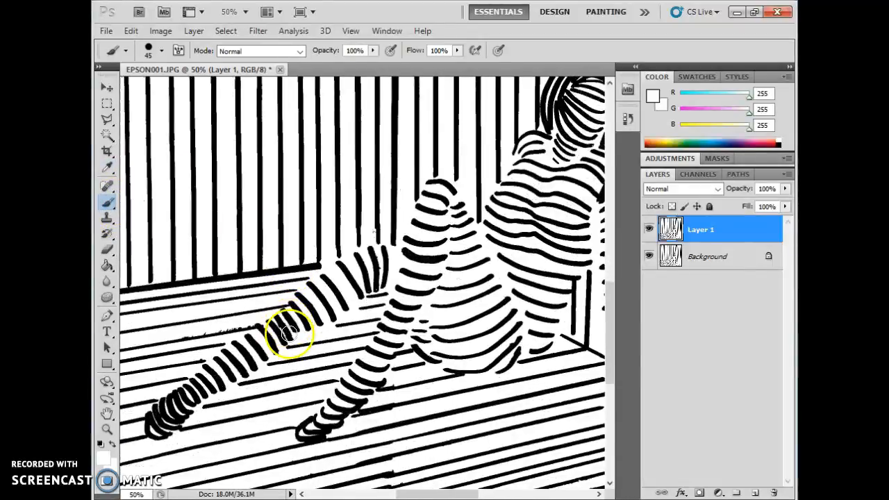
pyautogui.moveTo(177, 325)
pyautogui.mouseDown()
pyautogui.moveTo(182, 312)
pyautogui.moveTo(254, 305)
pyautogui.moveTo(215, 309)
pyautogui.moveTo(223, 310)
pyautogui.mouseUp()
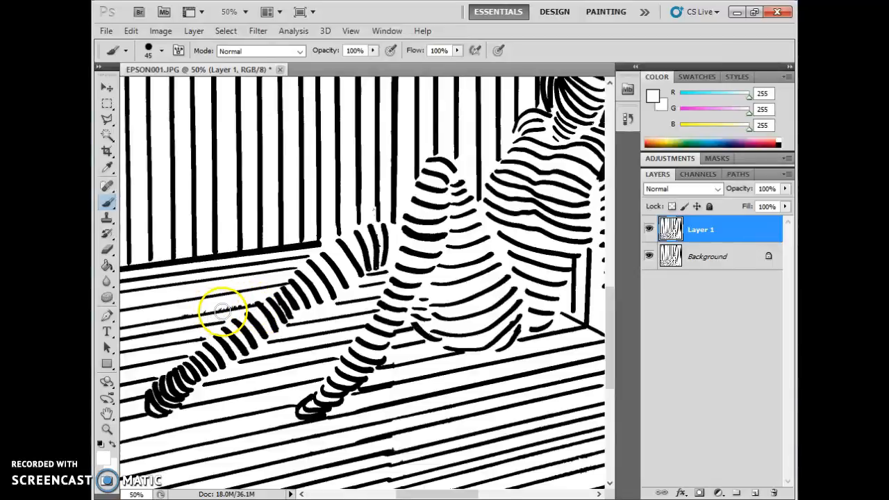
pyautogui.scroll(4, 223, 310)
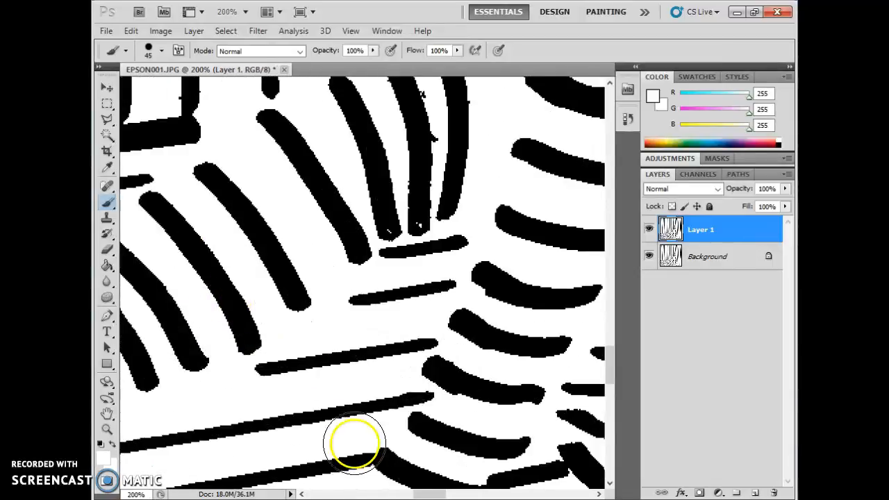
pyautogui.moveTo(423, 494); pyautogui.dragTo(380, 495)
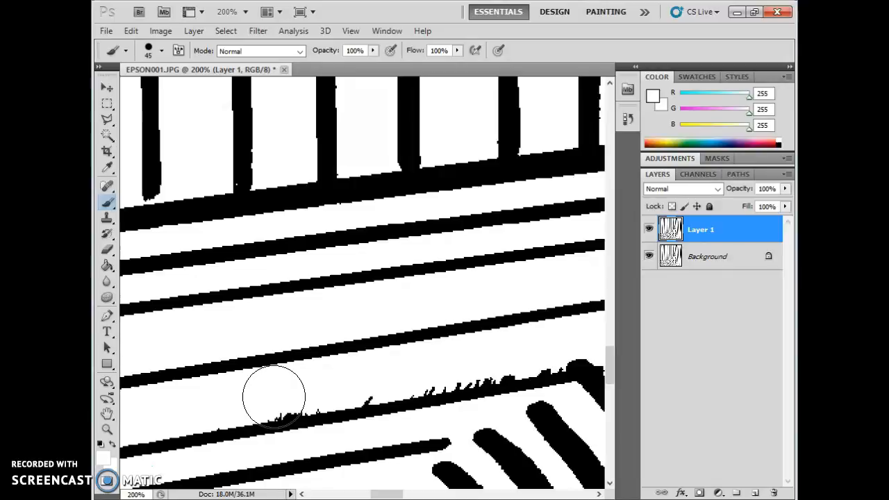
# - Set the white brush size to 31 px
pyautogui.press('[')
pyautogui.press('[')
pyautogui.press('[')
pyautogui.press('[')
pyautogui.press('[')
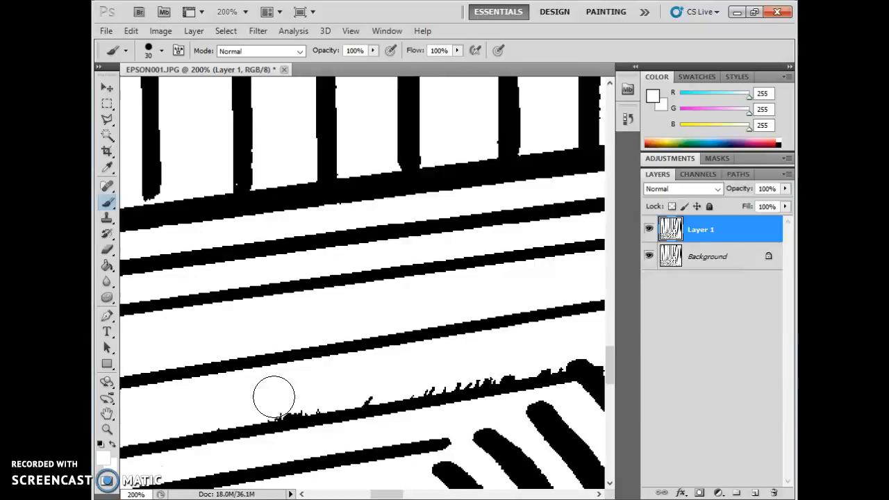
pyautogui.click(163, 51)
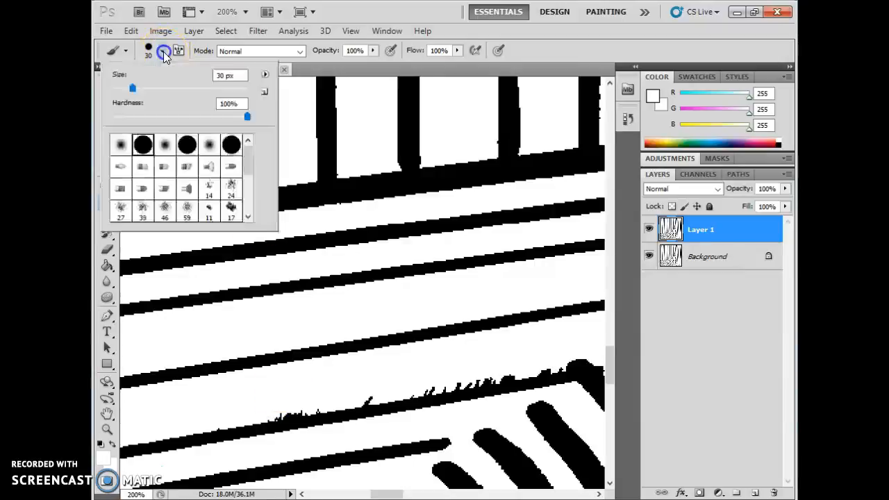
pyautogui.click(140, 87)
pyautogui.moveTo(134, 92)
pyautogui.mouseDown()
pyautogui.moveTo(174, 91)
pyautogui.moveTo(135, 96)
pyautogui.mouseUp()
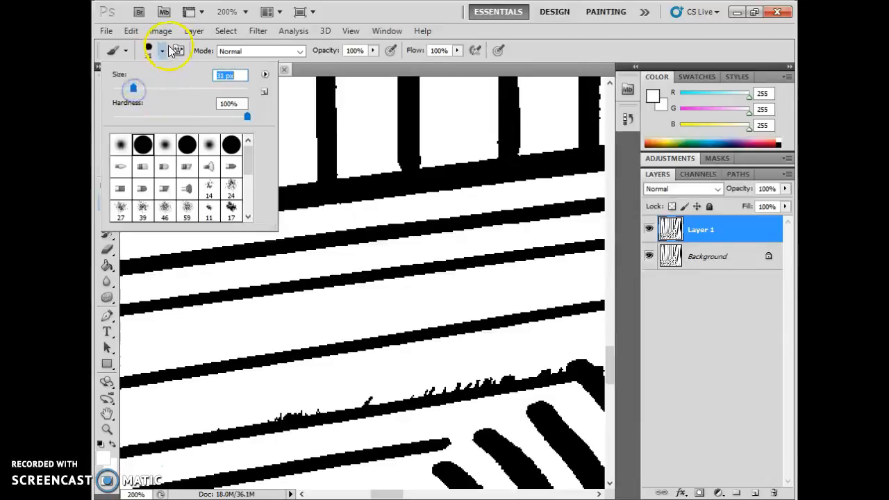
pyautogui.click(163, 51)
# - Paint white over the black spikes along the lower floor line, undoing one bad stroke
pyautogui.moveTo(251, 405); pyautogui.dragTo(304, 396)
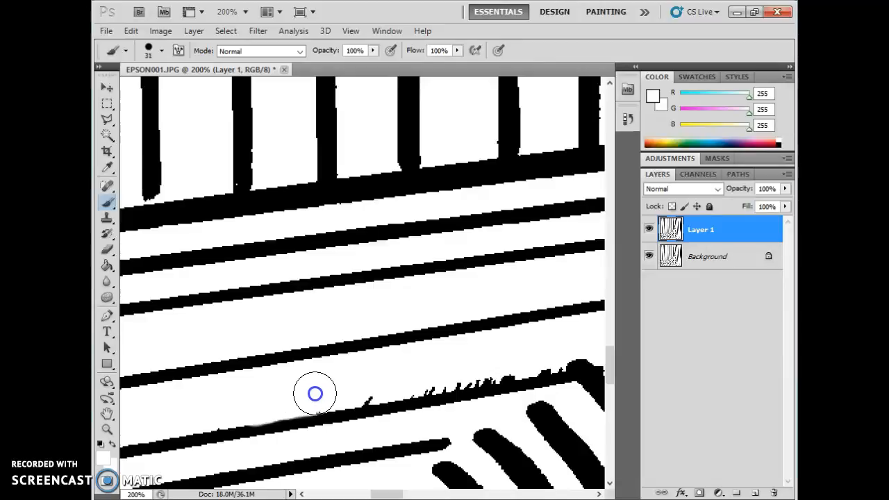
pyautogui.click(317, 394)
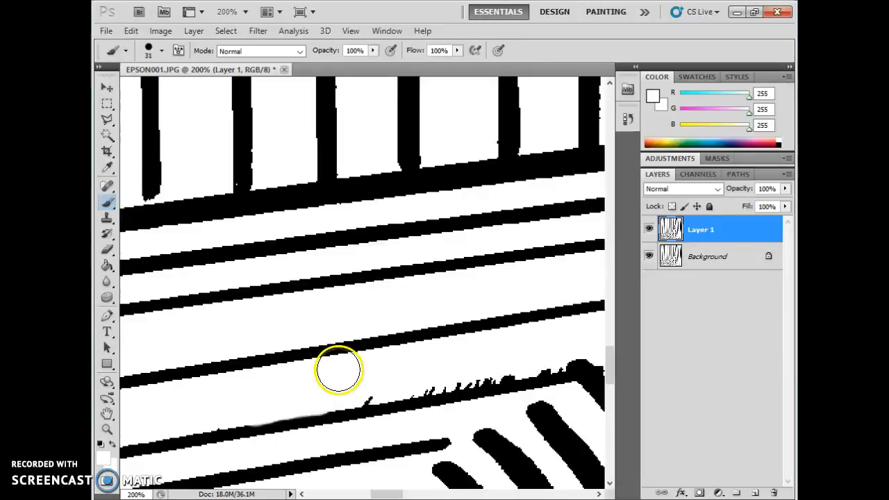
pyautogui.click(367, 383)
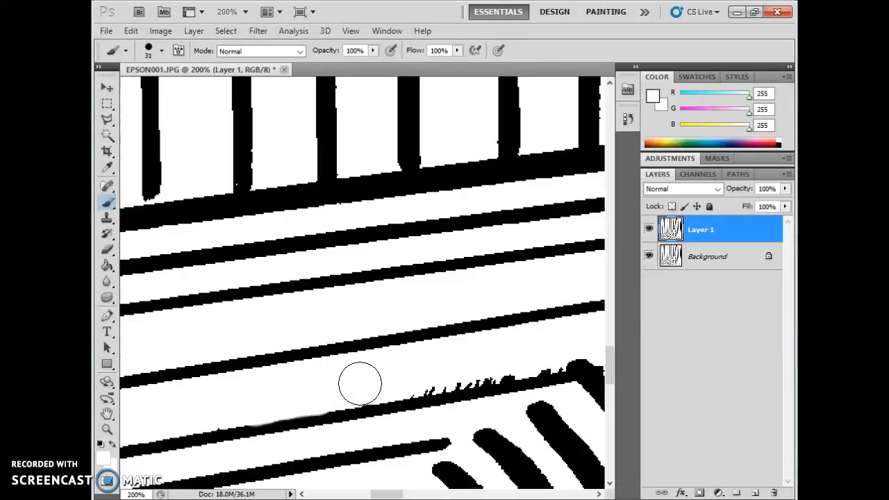
pyautogui.click(369, 385)
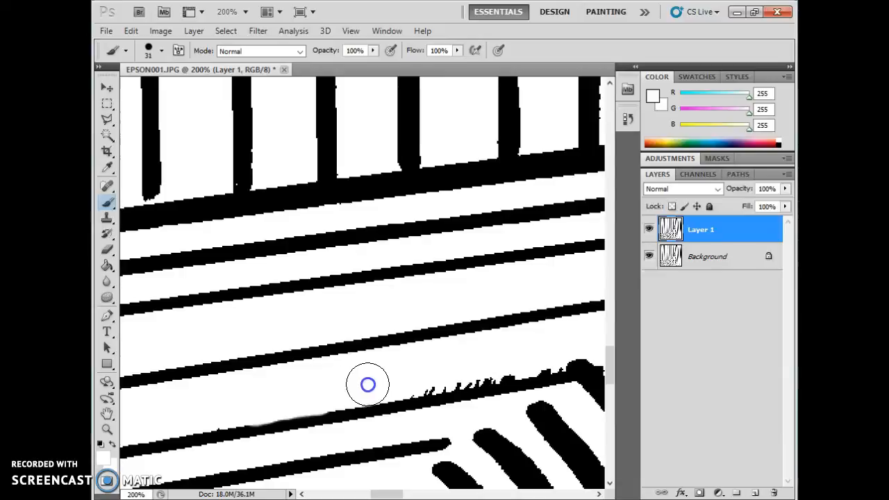
pyautogui.click(408, 378)
pyautogui.click(427, 372)
pyautogui.click(433, 373)
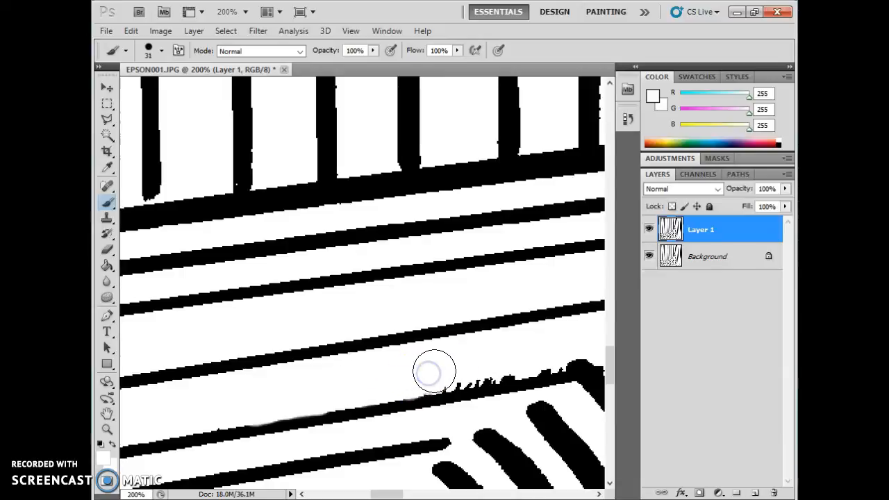
pyautogui.click(451, 369)
pyautogui.click(458, 368)
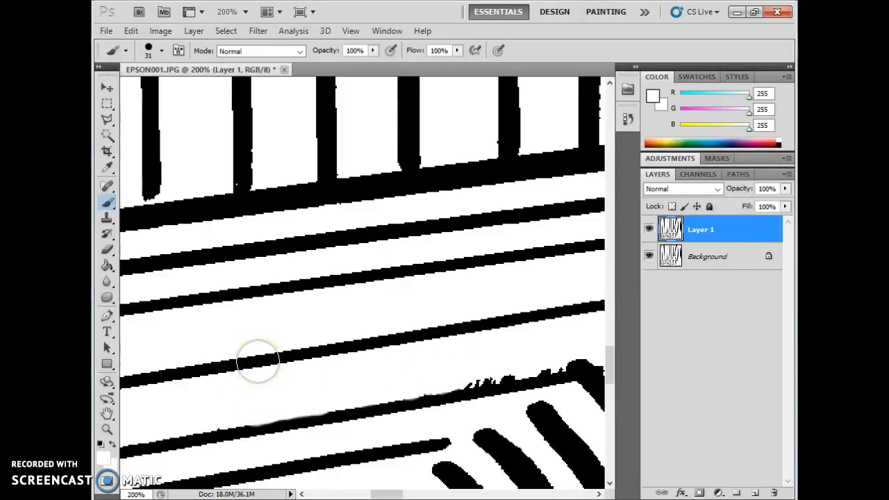
pyautogui.moveTo(393, 381); pyautogui.dragTo(448, 394)
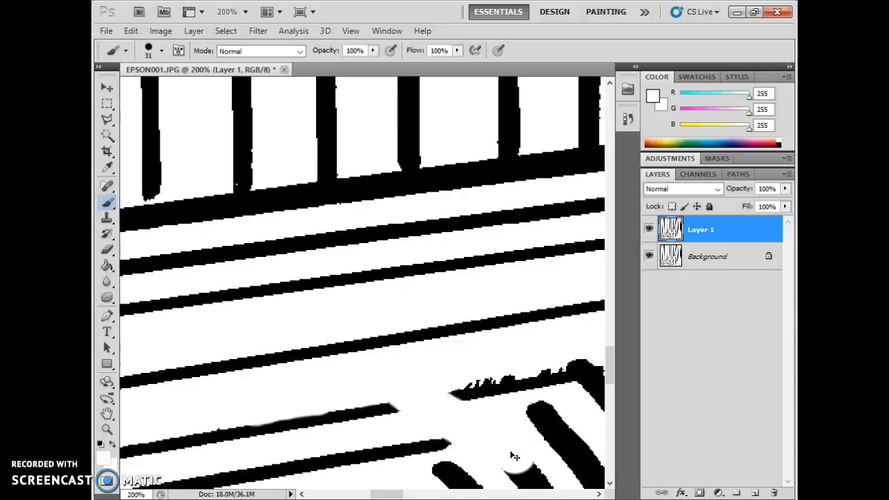
pyautogui.hotkey('ctrl', 'z')
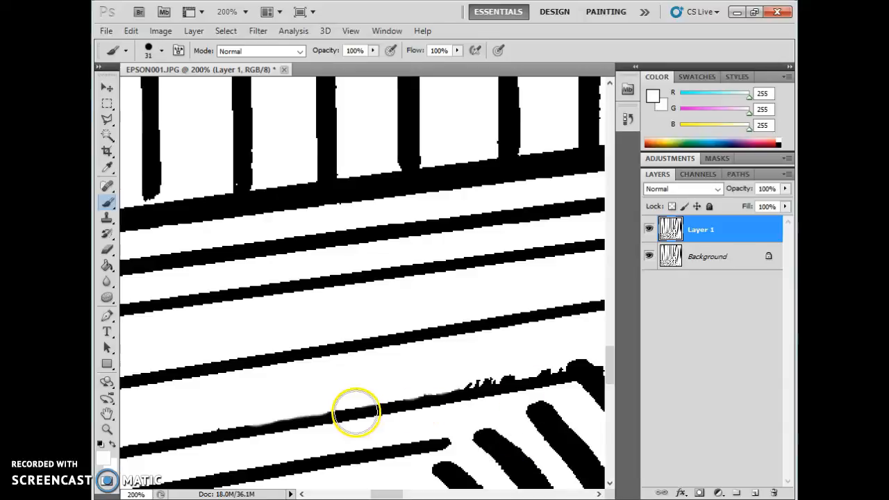
pyautogui.moveTo(476, 379)
pyautogui.mouseDown()
pyautogui.moveTo(460, 368)
pyautogui.moveTo(513, 358)
pyautogui.mouseUp()
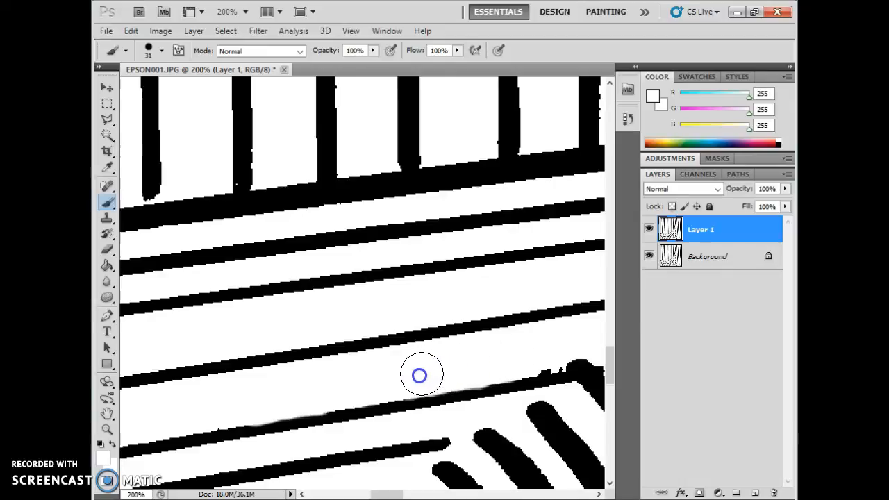
# - Step back one brush stroke in the History panel, then restore it
pyautogui.click(626, 118)
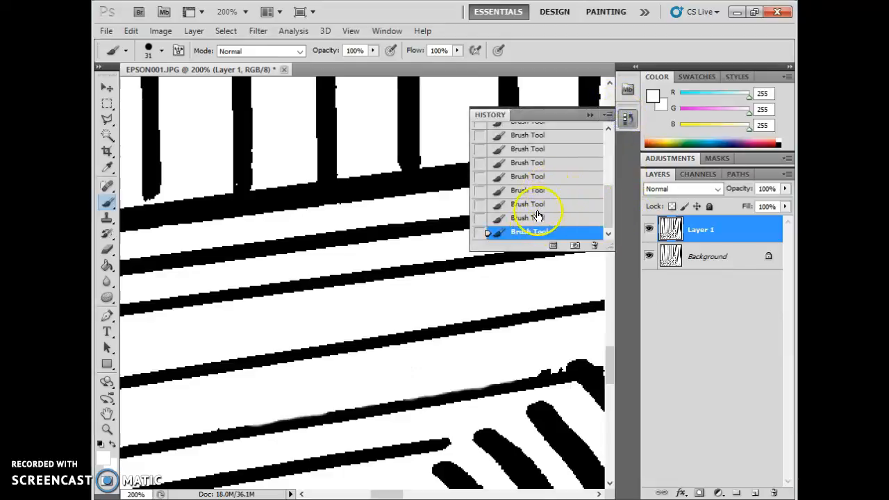
pyautogui.click(534, 220)
pyautogui.click(534, 234)
pyautogui.click(587, 116)
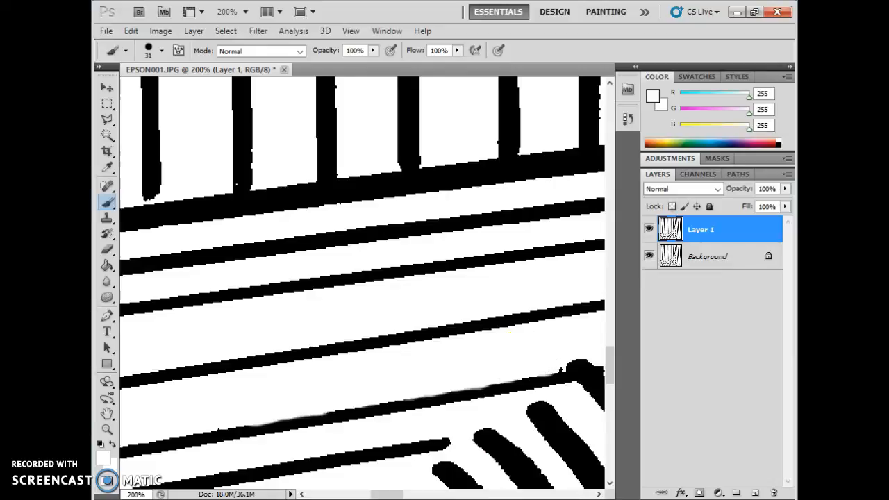
# - Touch up the edges of the diagonal black stroke, shrinking the brush to 7 then 3 px
pyautogui.scroll(-5, 397, 479)
pyautogui.moveTo(275, 353); pyautogui.dragTo(280, 351)
pyautogui.press('[')
pyautogui.press('[')
pyautogui.press('[')
pyautogui.press('[')
pyautogui.press('[')
pyautogui.press('[')
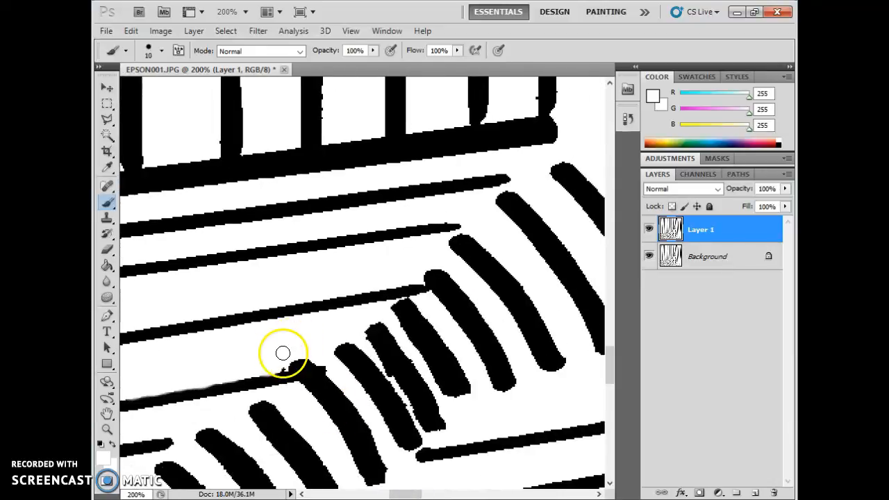
pyautogui.moveTo(279, 365); pyautogui.dragTo(280, 368)
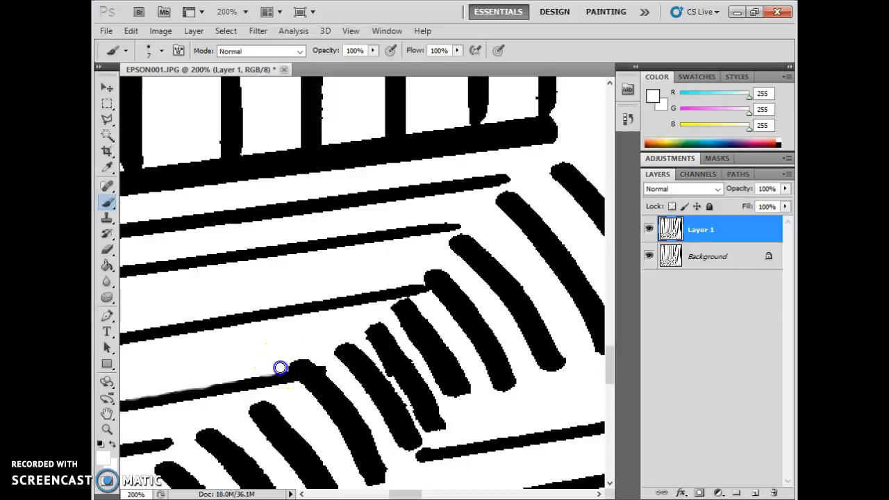
pyautogui.moveTo(368, 371); pyautogui.dragTo(390, 378)
pyautogui.press('[')
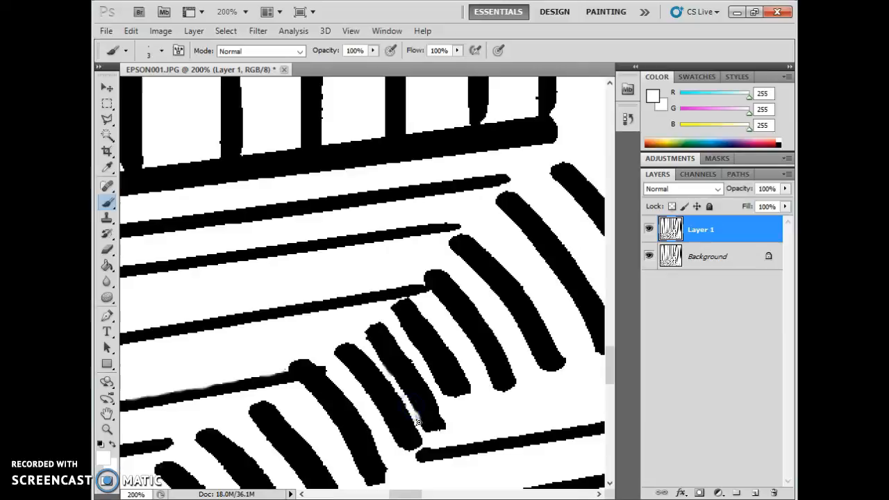
# - Undo the stray white line between the bars via History and Ctrl+Alt+Z
pyautogui.click(627, 120)
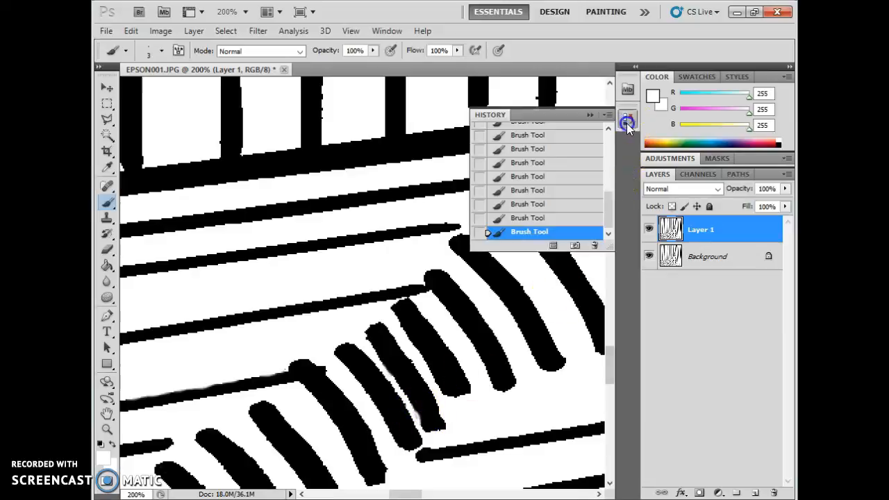
pyautogui.click(531, 217)
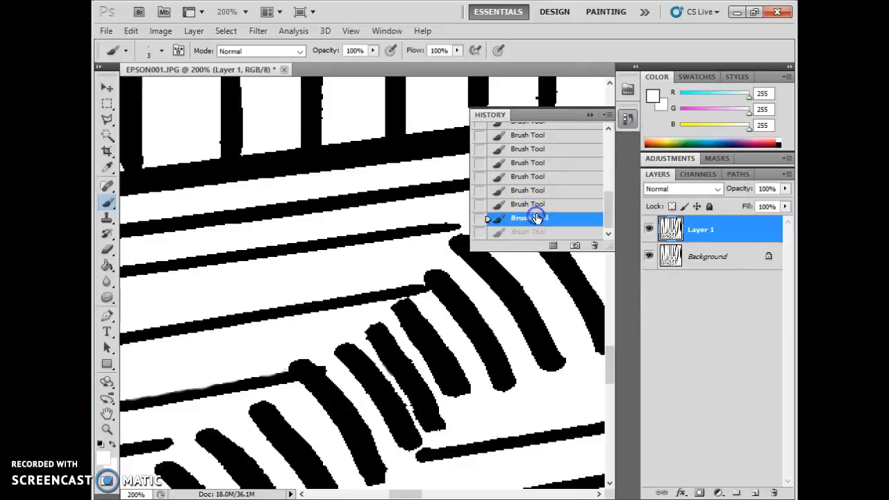
pyautogui.click(588, 115)
pyautogui.hotkey('ctrl', 'alt', 'z')
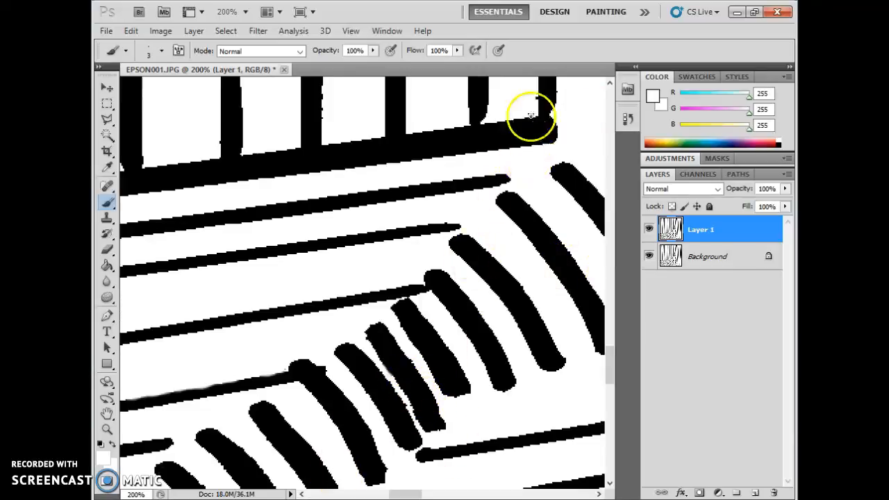
pyautogui.click(532, 98)
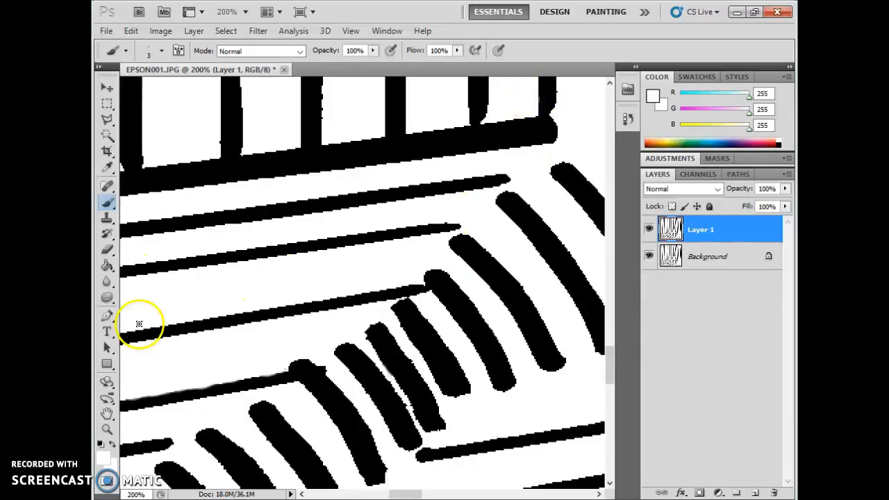
# - Sample black from the drawing as the paint colour and return to the Brush tool
pyautogui.click(107, 169)
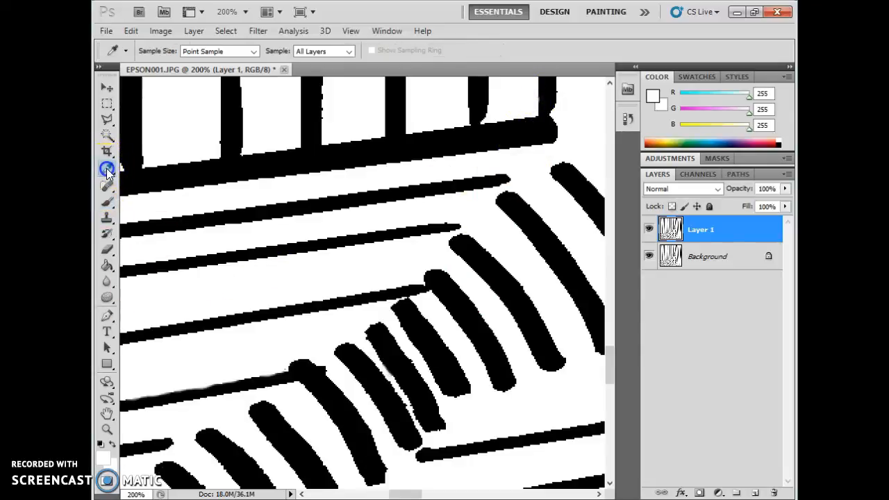
pyautogui.click(174, 177)
pyautogui.click(105, 205)
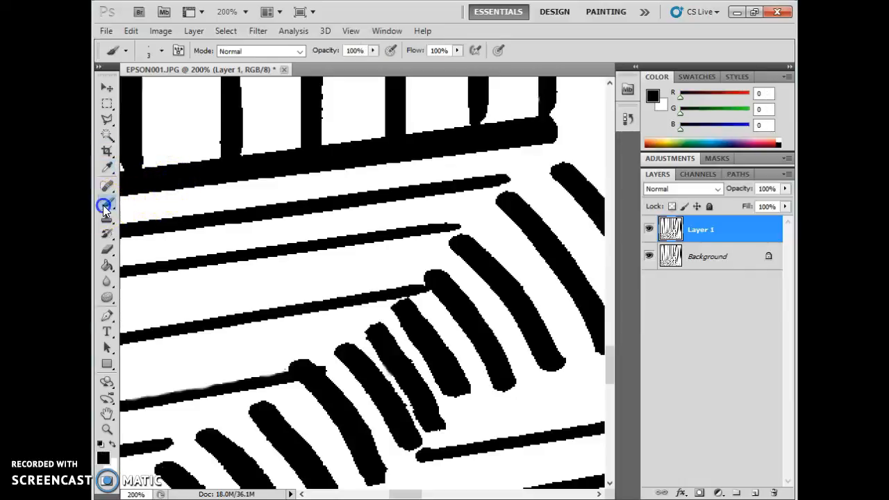
pyautogui.scroll(-8, 278, 369)
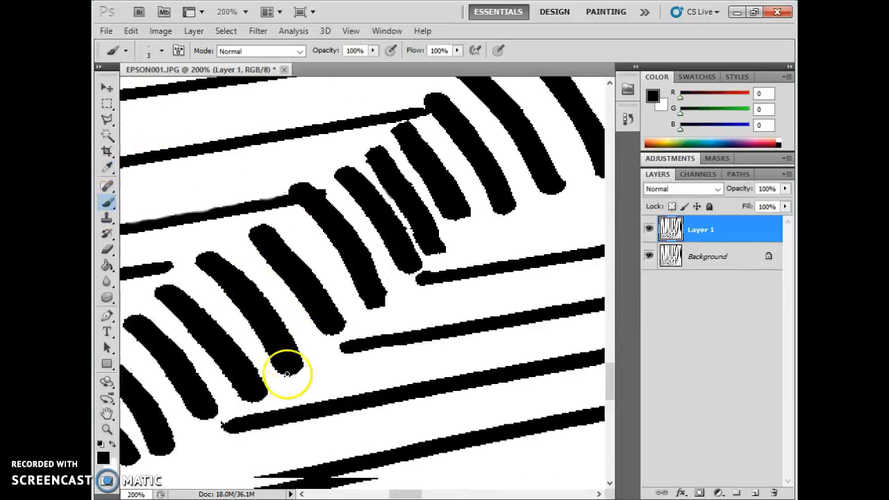
pyautogui.scroll(-2, 287, 373)
pyautogui.moveTo(402, 494); pyautogui.dragTo(421, 496)
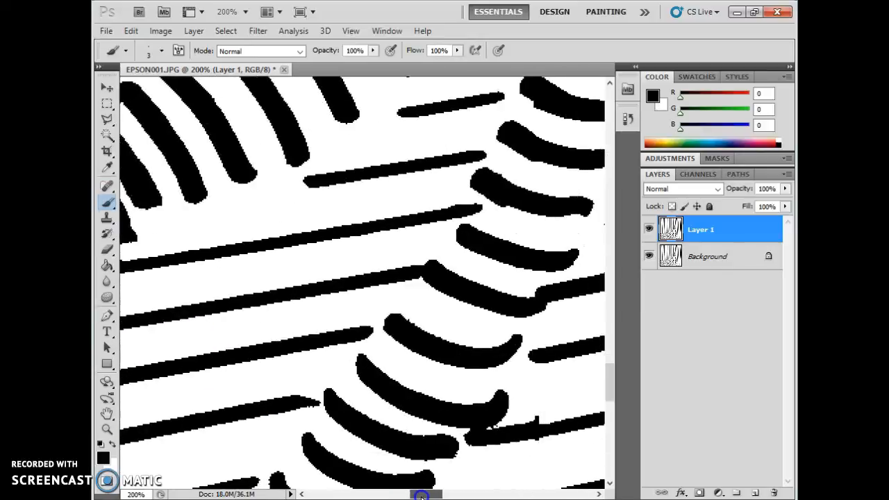
pyautogui.scroll(10, 393, 333)
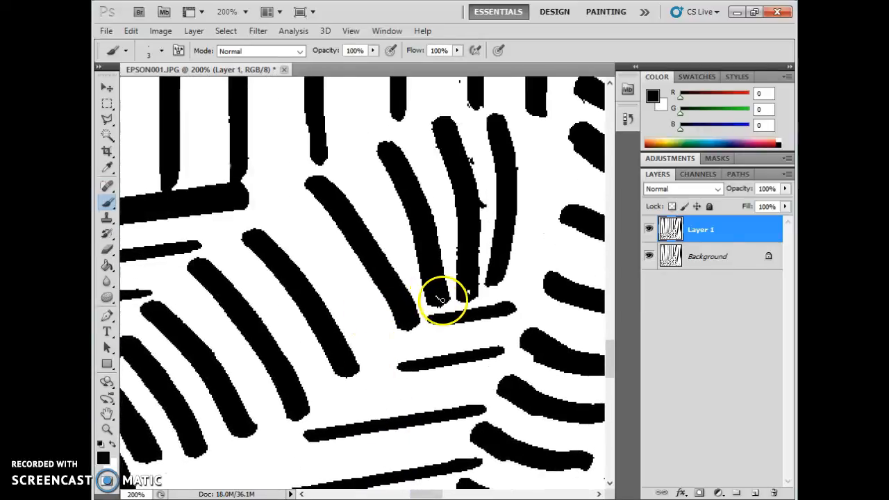
# - Paint black over the white gaps in the stripes, then zoom in to check and back to 33.3%
pyautogui.moveTo(433, 296); pyautogui.dragTo(466, 288)
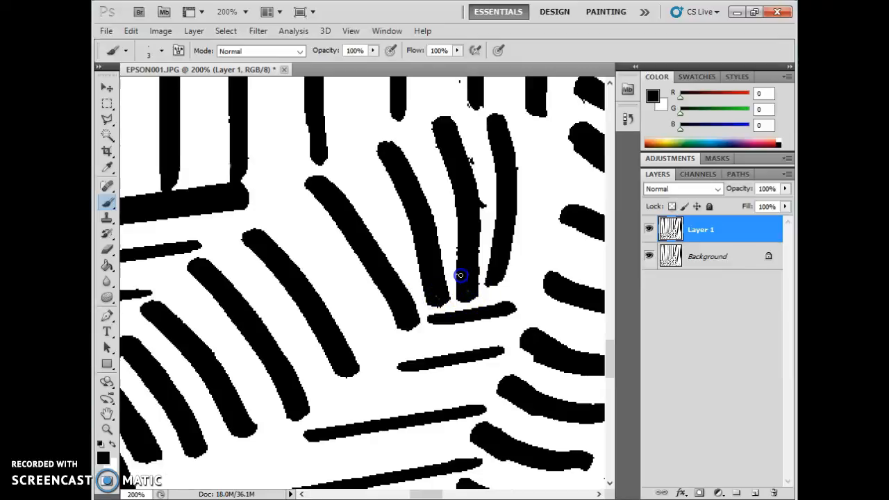
pyautogui.moveTo(460, 274)
pyautogui.mouseDown()
pyautogui.moveTo(483, 204)
pyautogui.moveTo(473, 138)
pyautogui.moveTo(455, 138)
pyautogui.moveTo(452, 162)
pyautogui.moveTo(433, 143)
pyautogui.mouseUp()
pyautogui.hotkey('ctrl', '+')
pyautogui.hotkey('ctrl', '+')
pyautogui.hotkey('ctrl', '+')
pyautogui.hotkey('ctrl', '+')
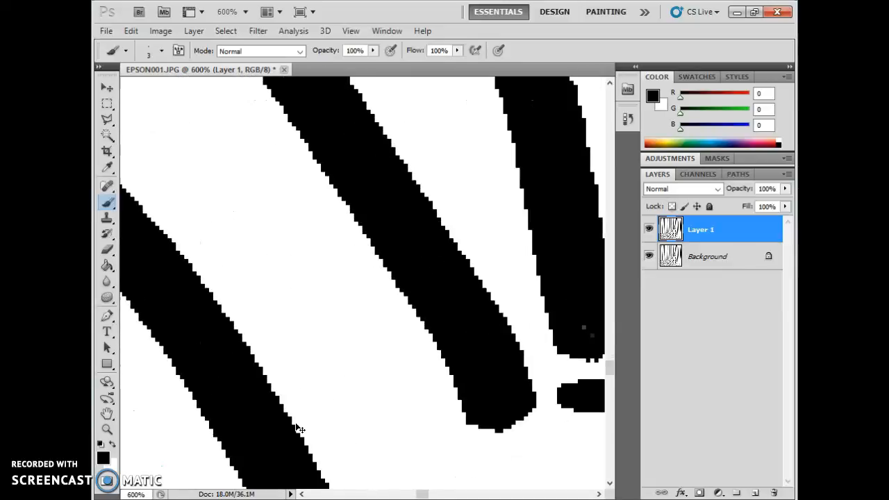
pyautogui.hotkey('ctrl', '-')
pyautogui.hotkey('ctrl', '-')
pyautogui.hotkey('ctrl', '-')
pyautogui.hotkey('ctrl', '-')
pyautogui.hotkey('ctrl', '-')
pyautogui.hotkey('ctrl', '-')
pyautogui.hotkey('ctrl', '-')
pyautogui.hotkey('ctrl', '-')
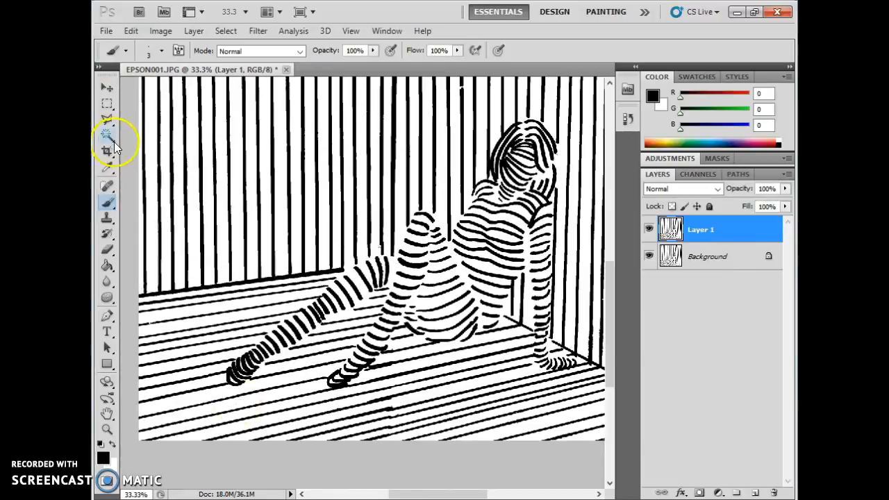
# - Enlarge the black brush to 40 px, dismissing an invalid size-entry warning along the way
pyautogui.click(109, 169)
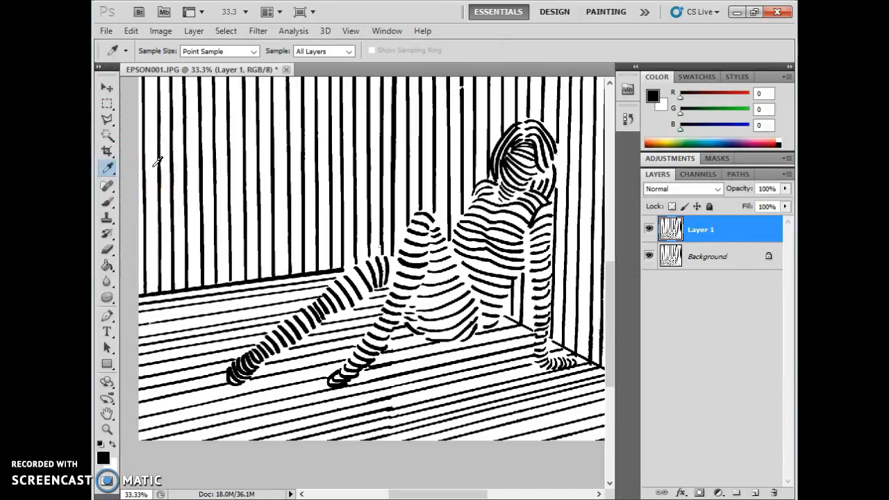
pyautogui.click(109, 198)
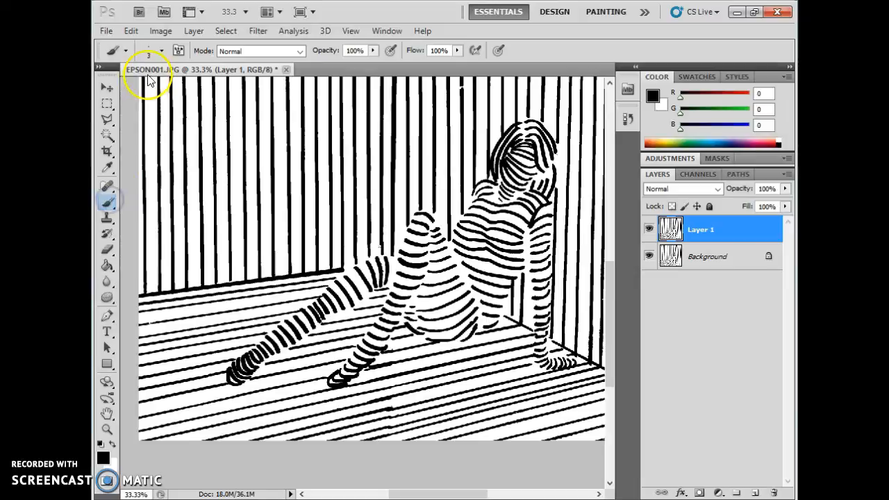
pyautogui.click(162, 50)
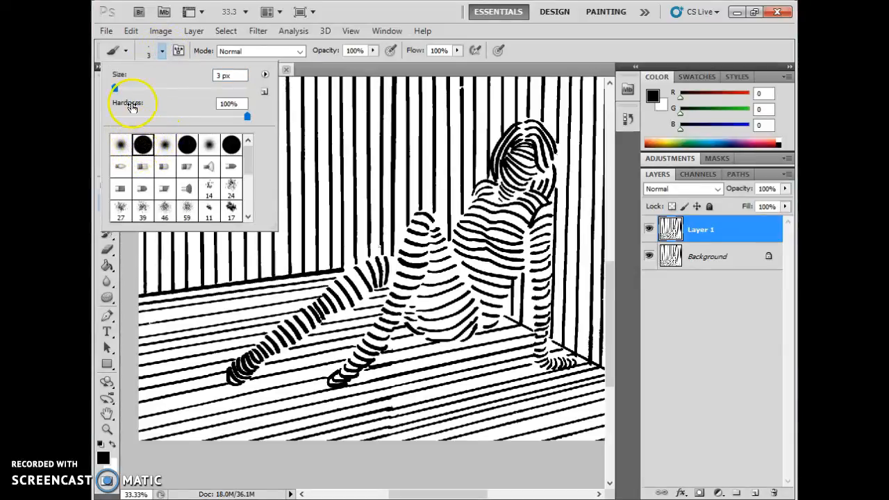
pyautogui.moveTo(116, 89)
pyautogui.mouseDown()
pyautogui.moveTo(146, 90)
pyautogui.moveTo(121, 91)
pyautogui.mouseUp()
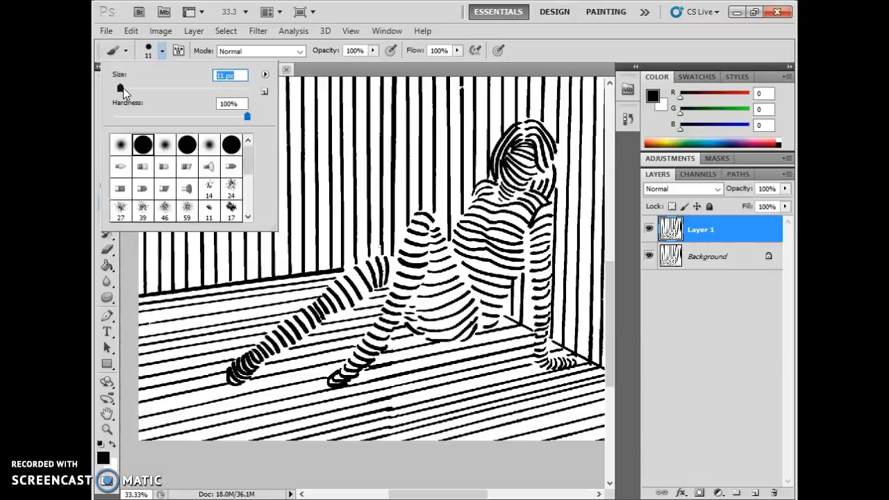
pyautogui.press('BackSpace')
pyautogui.write(']]]]')
pyautogui.click(160, 64)
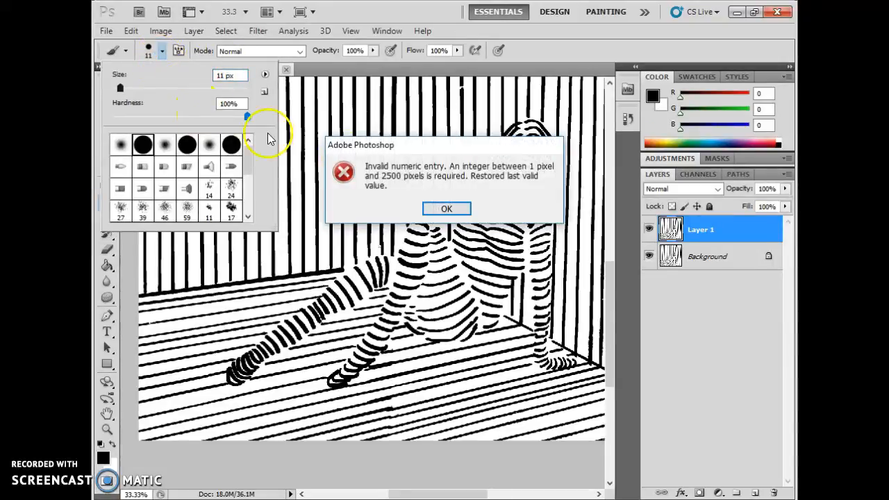
pyautogui.click(446, 207)
pyautogui.click(164, 51)
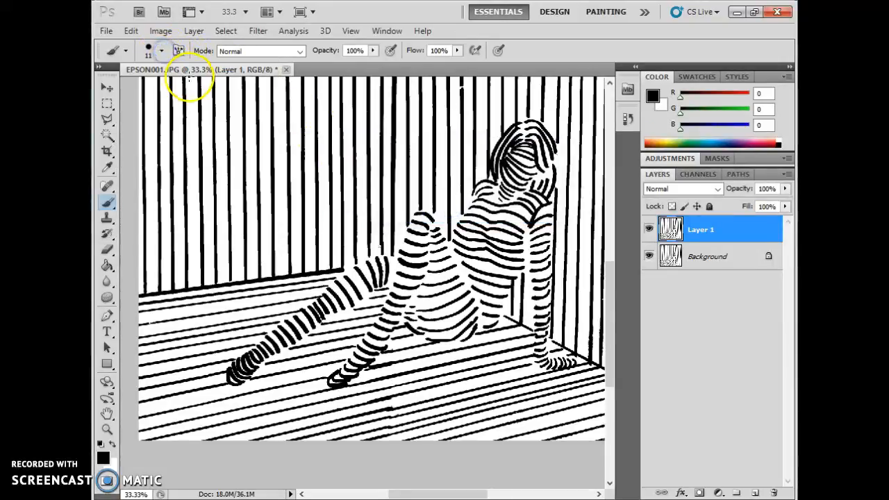
pyautogui.press(']')
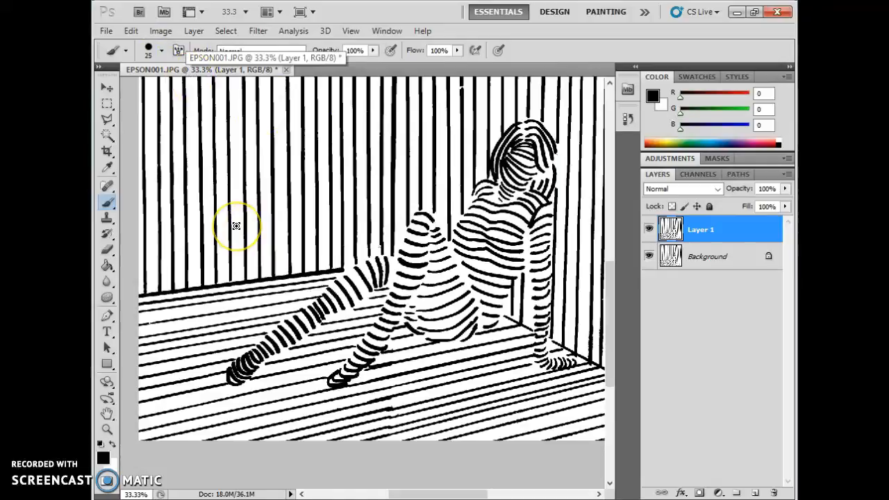
pyautogui.press(']')
pyautogui.press(']')
pyautogui.press(']')
pyautogui.press(']')
pyautogui.press(']')
pyautogui.press(']')
pyautogui.press(']')
pyautogui.press(']')
pyautogui.press(']')
pyautogui.press(']')
pyautogui.press(']')
pyautogui.press('[')
pyautogui.press('[')
pyautogui.press('[')
pyautogui.press('[')
pyautogui.press('[')
pyautogui.press('[')
pyautogui.press('[')
pyautogui.press('[')
pyautogui.press('[')
pyautogui.press('[')
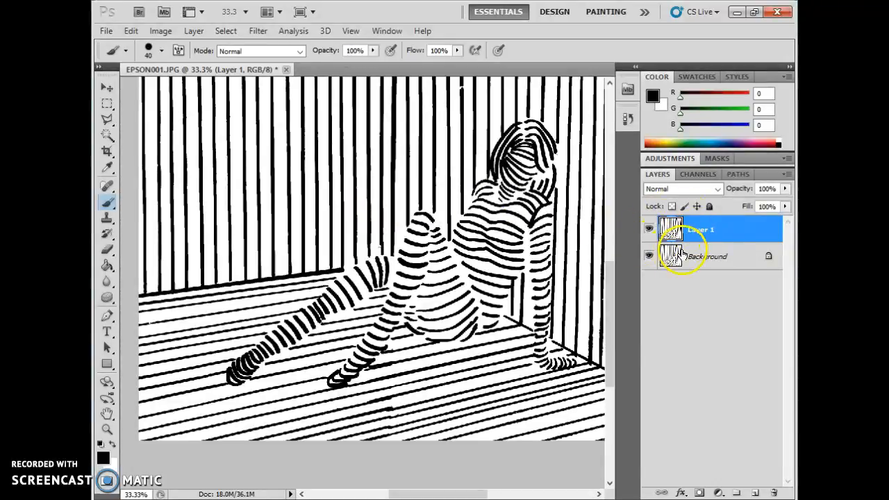
pyautogui.click(649, 229)
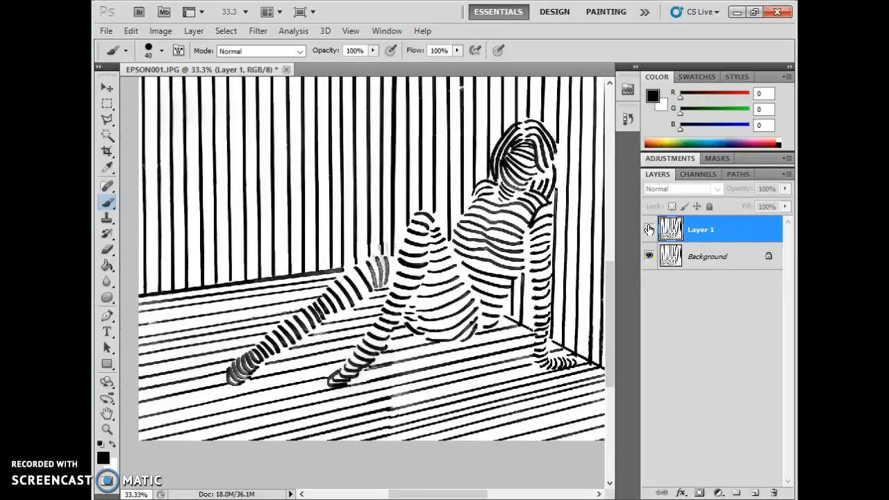
pyautogui.click(649, 229)
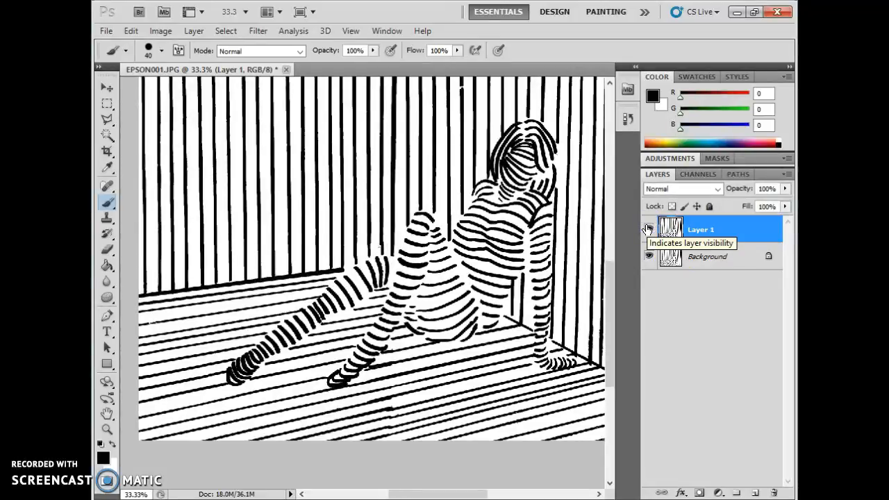
pyautogui.click(653, 227)
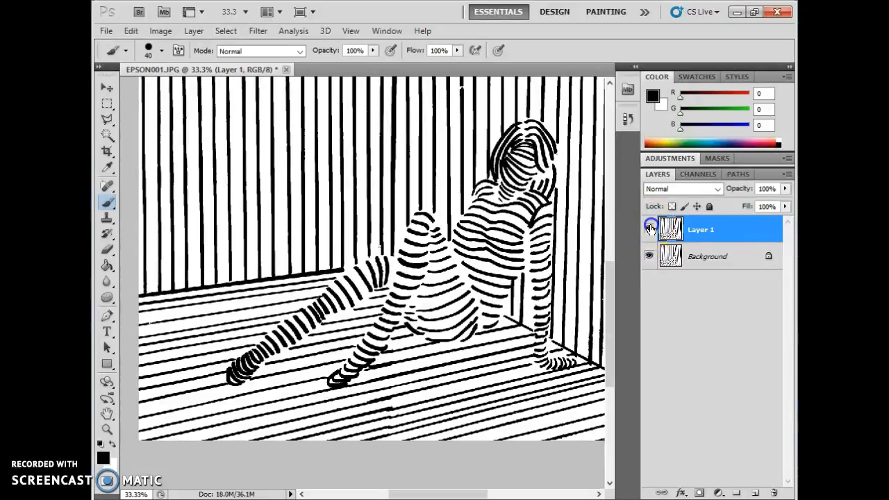
pyautogui.click(650, 229)
pyautogui.click(650, 230)
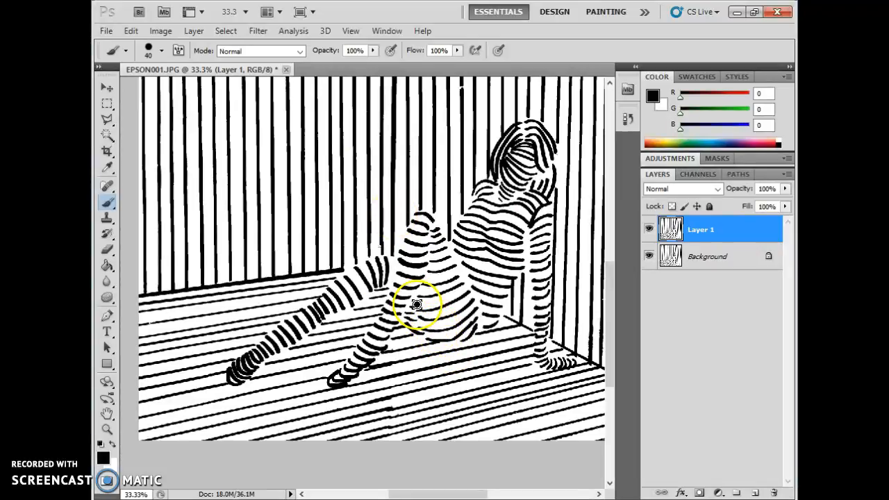
# - Save the drawing to the Desktop as a layered PSD named with the artist's name plus 'Line Fig'
pyautogui.click(105, 32)
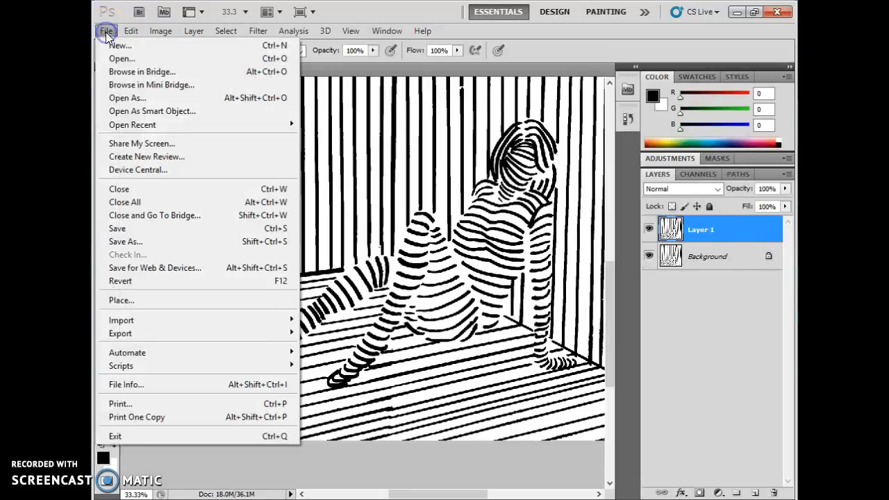
pyautogui.click(151, 230)
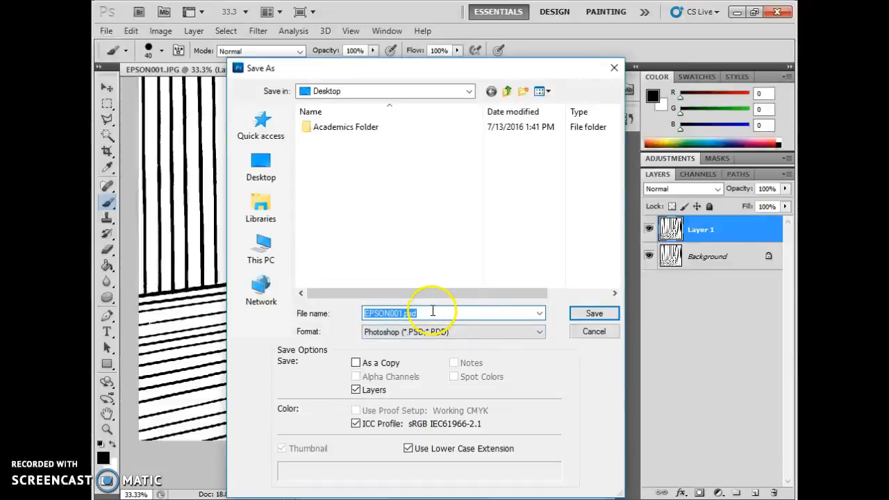
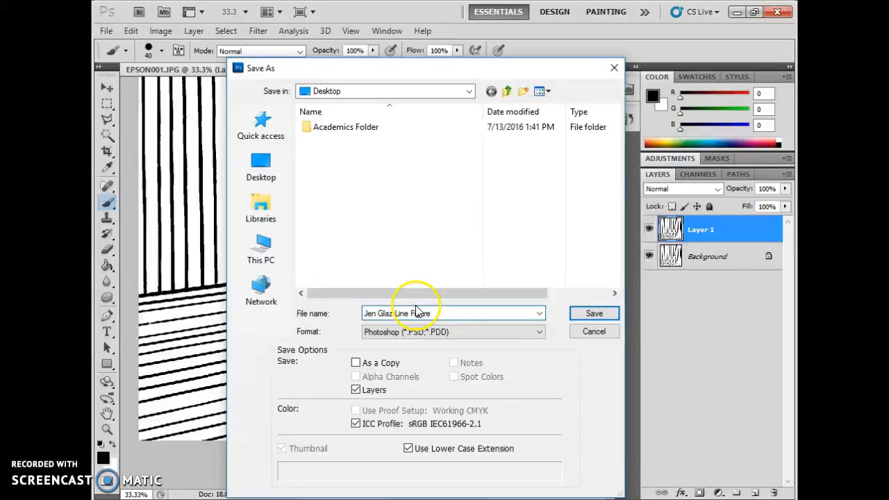
pyautogui.click(615, 316)
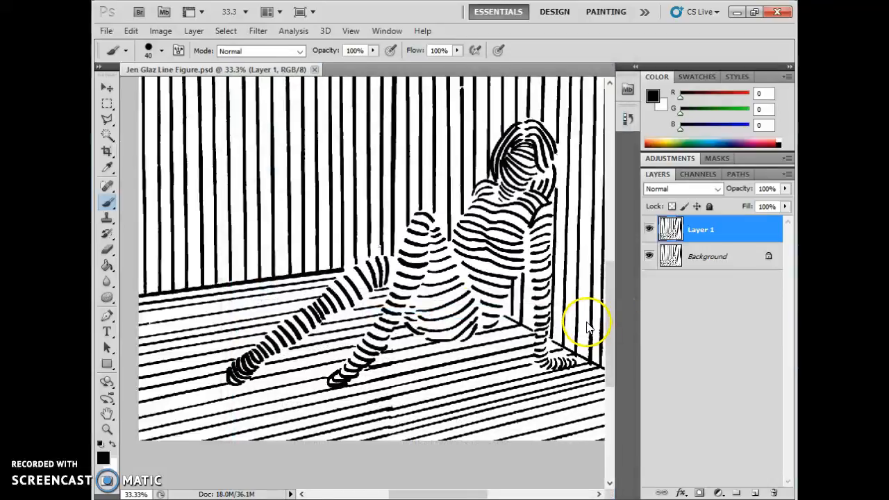
pyautogui.click(737, 13)
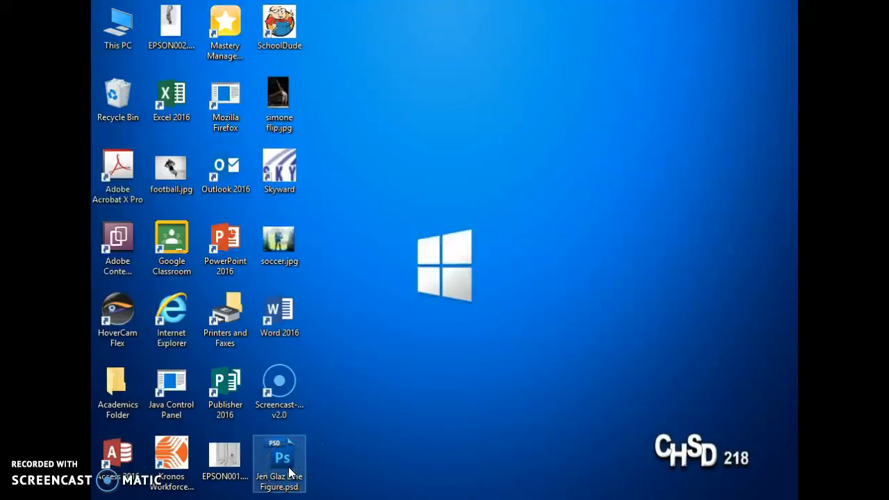
# - Select the saved Line Figure PSD icon on the desktop and dismiss the Photoshop window preview
pyautogui.doubleClick(283, 465)
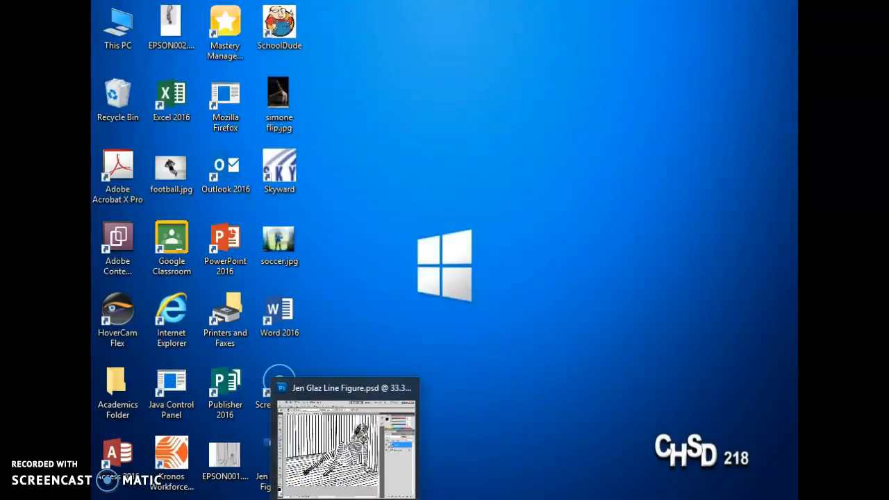
pyautogui.click(345, 323)
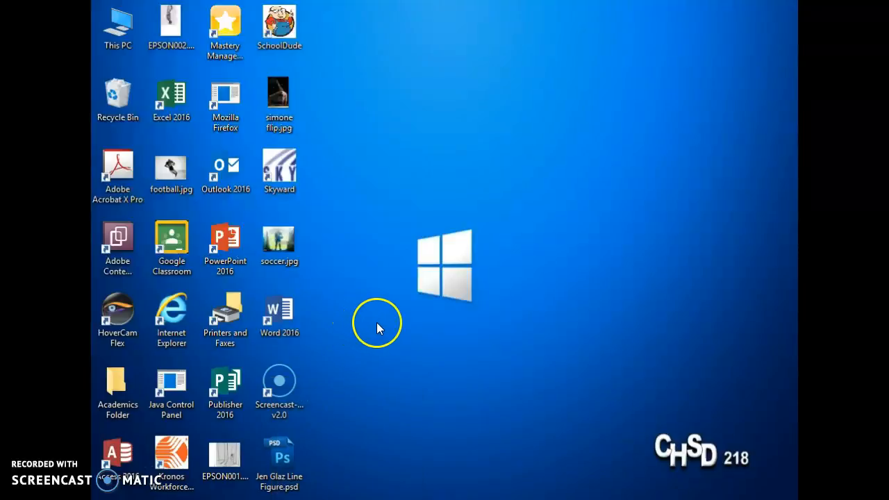